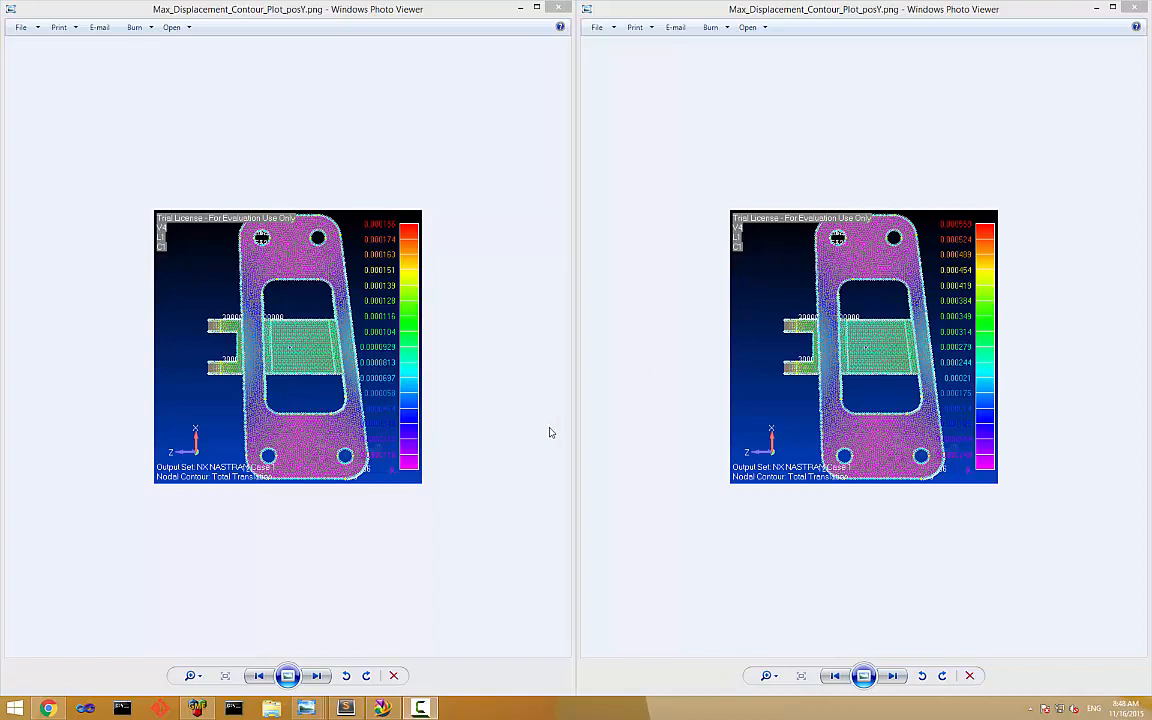
# Switch to Chrome and examine the Parallel Axes Plot and Multivariate Plot in the Design Space Analyzer.
pyautogui.click(60, 708)
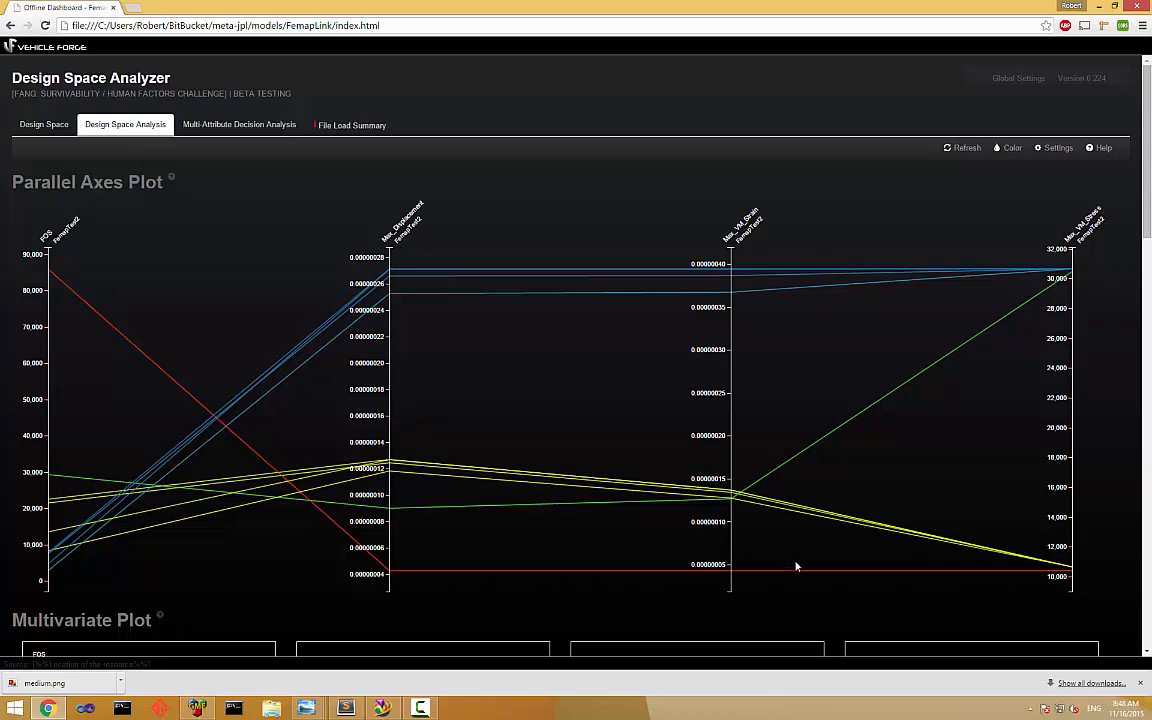
pyautogui.scroll(-4, 797, 570)
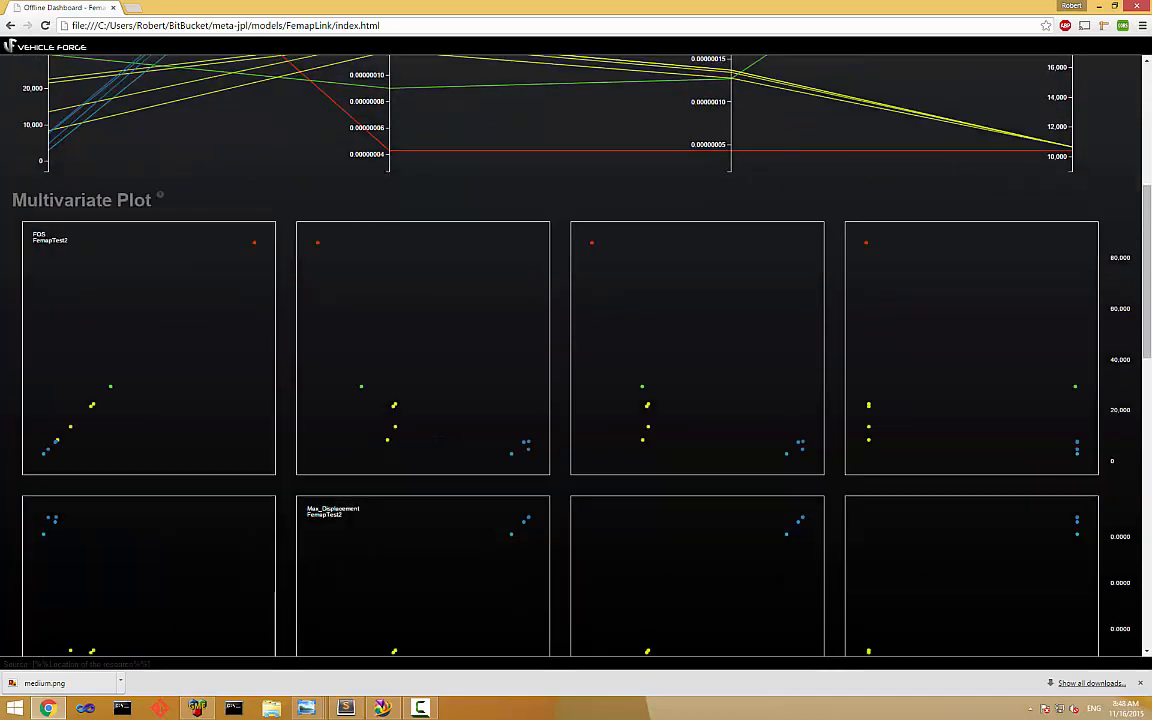
pyautogui.scroll(-2, 378, 338)
pyautogui.scroll(6, 590, 359)
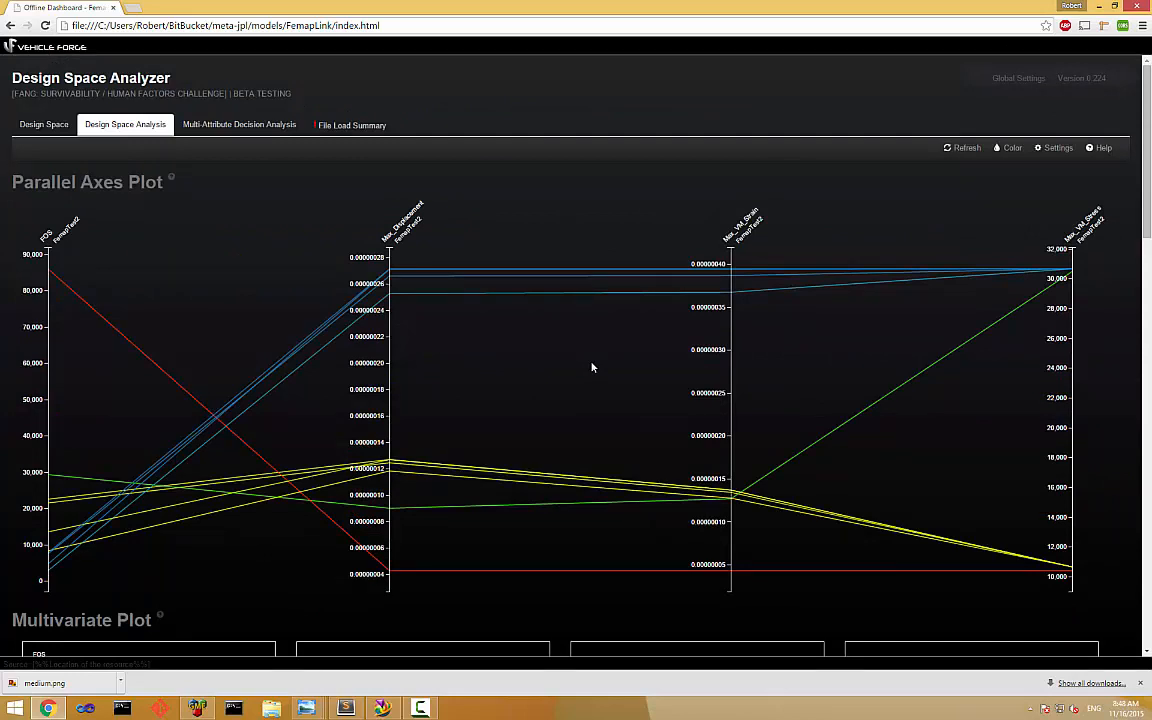
# Switch to CyPhyML, open the bracket_5 component from the Components folder, and inspect its CAD resource's attributes.
pyautogui.click(196, 708)
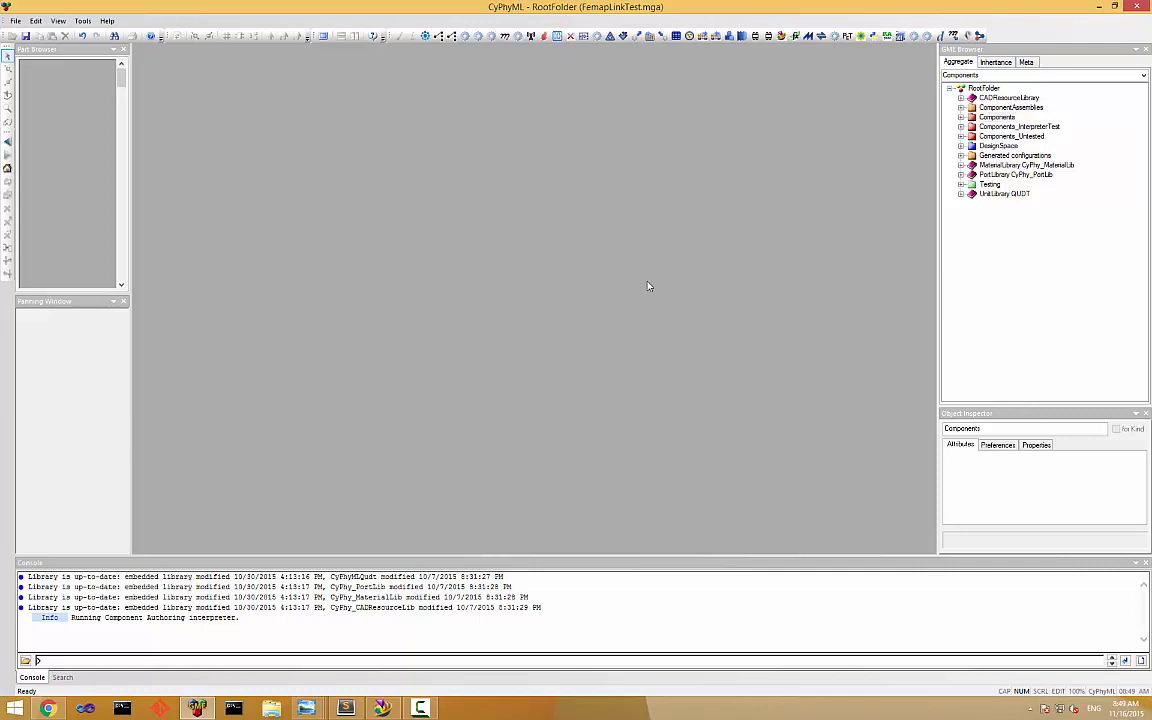
pyautogui.click(960, 117)
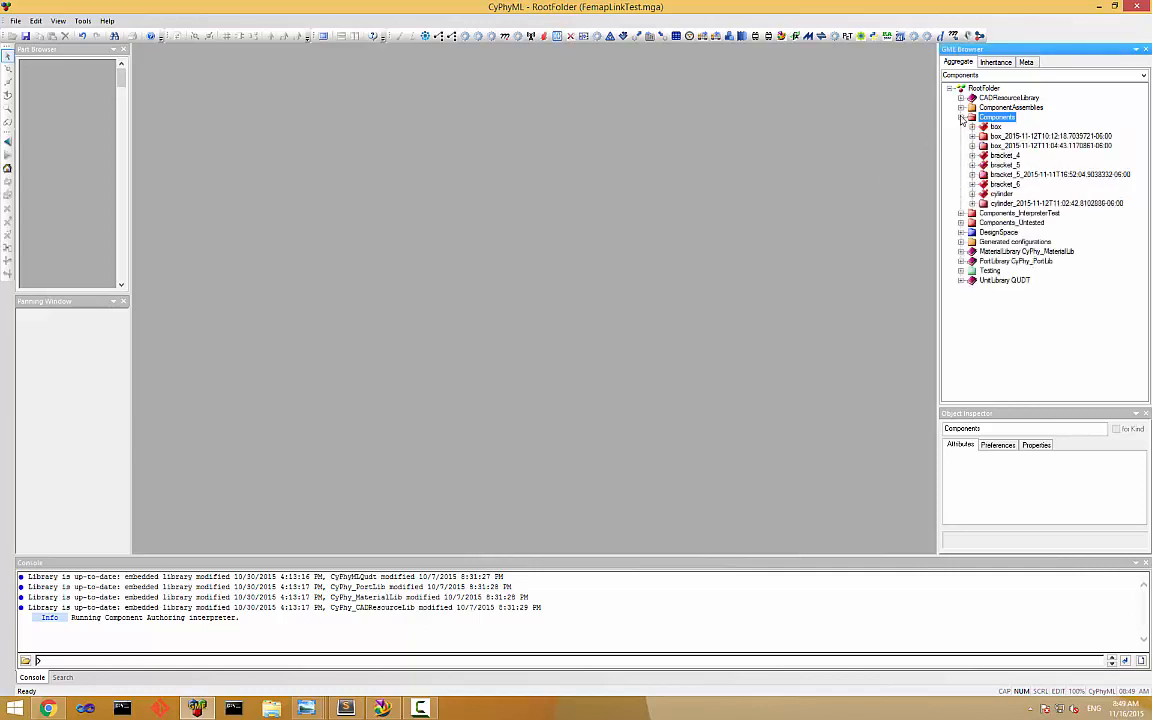
pyautogui.doubleClick(1003, 165)
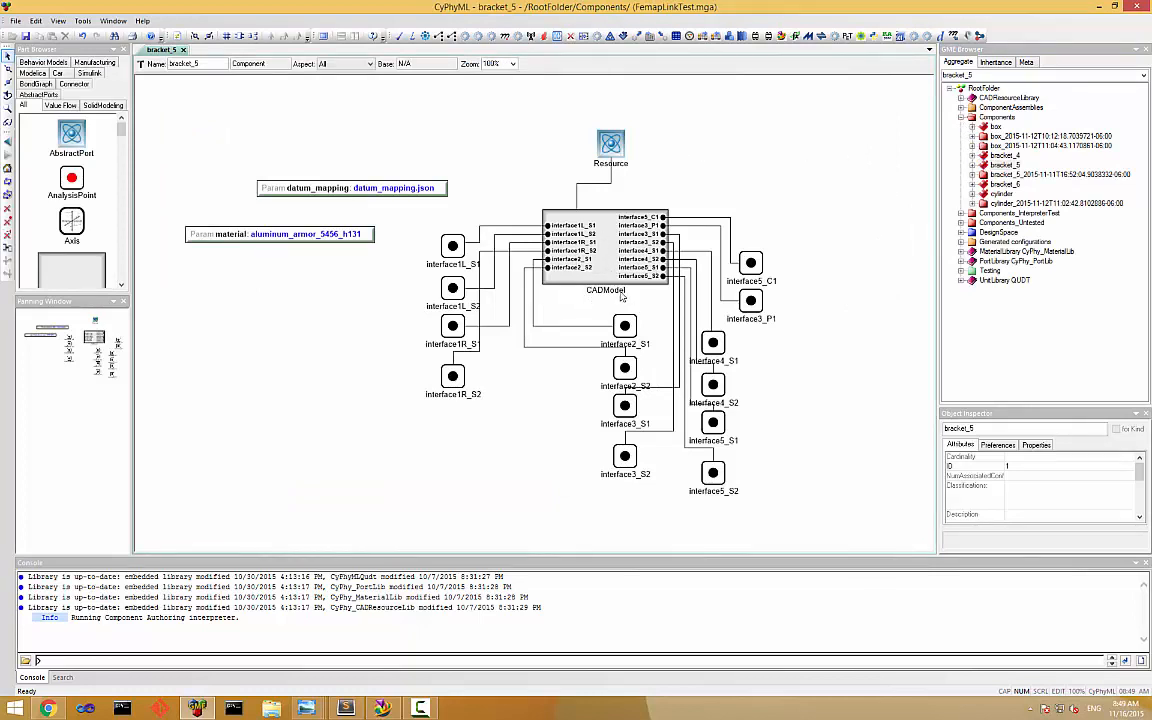
pyautogui.click(609, 146)
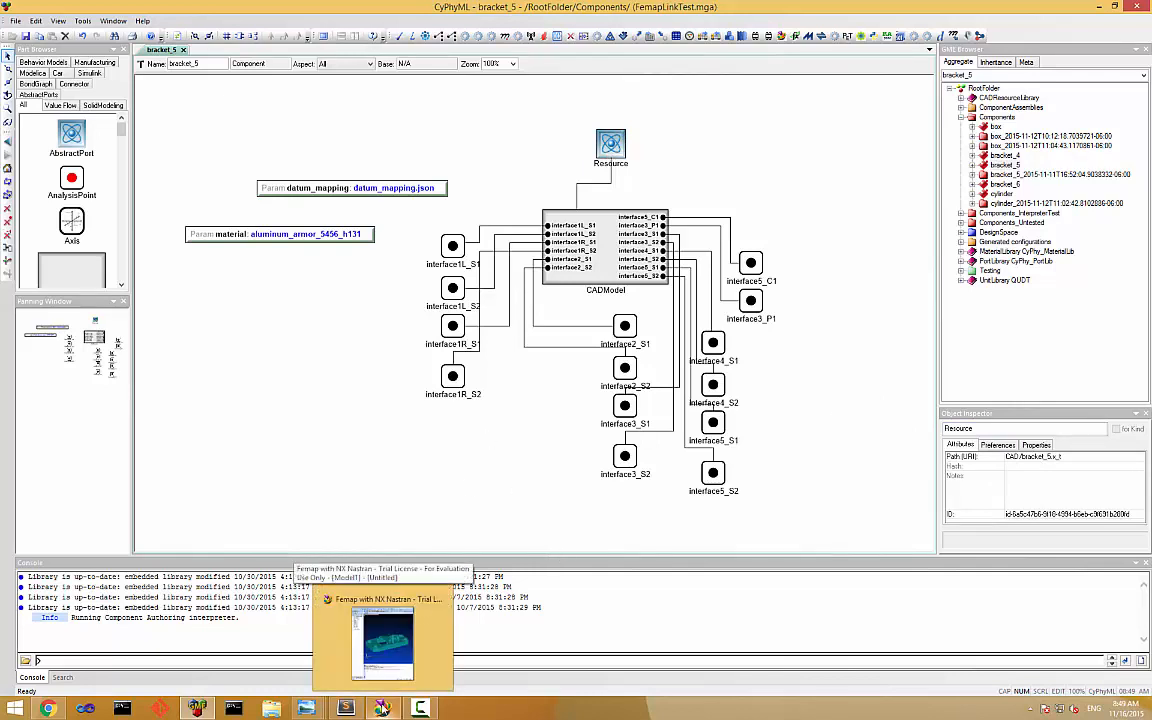
# Examine the bracket geometry in Femap, and view the datum_mapping.json file in Sublime Text.
pyautogui.click(384, 709)
pyautogui.click(402, 682)
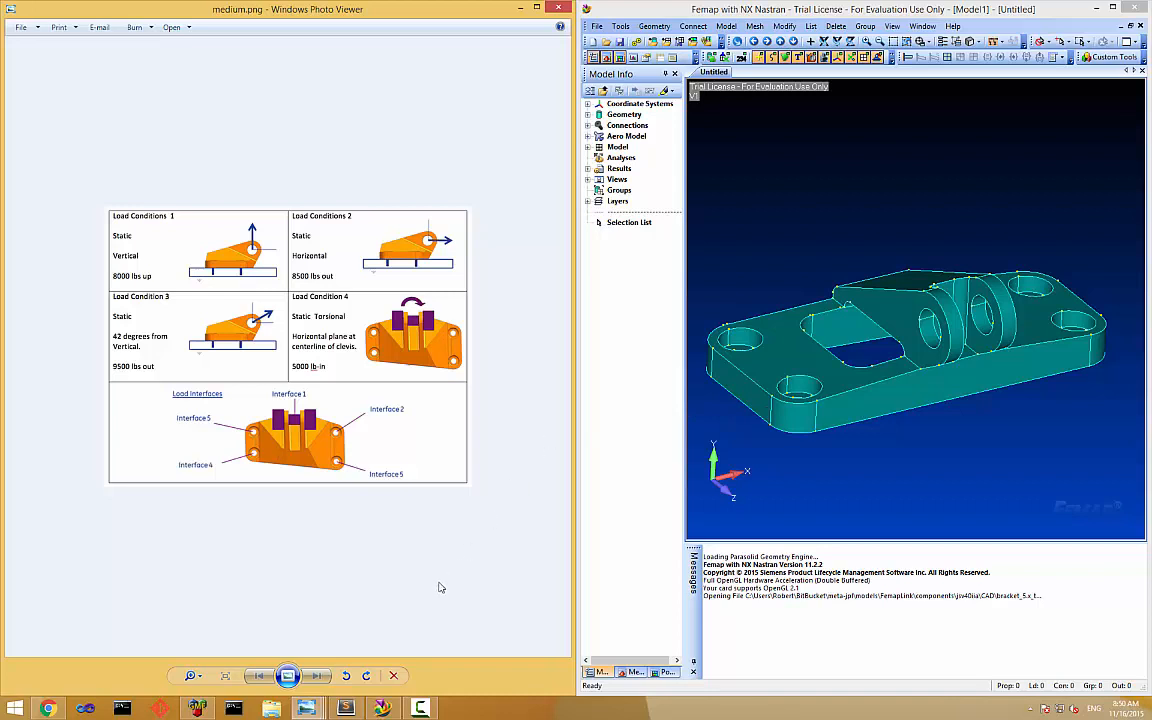
pyautogui.click(205, 709)
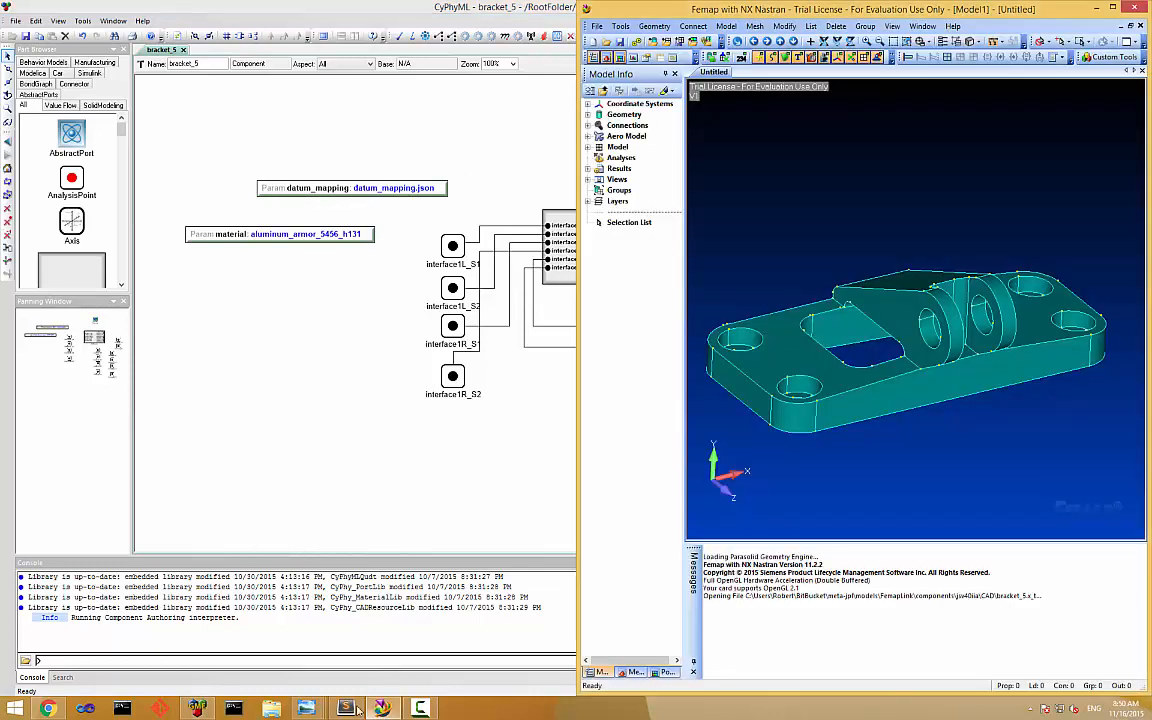
pyautogui.click(345, 708)
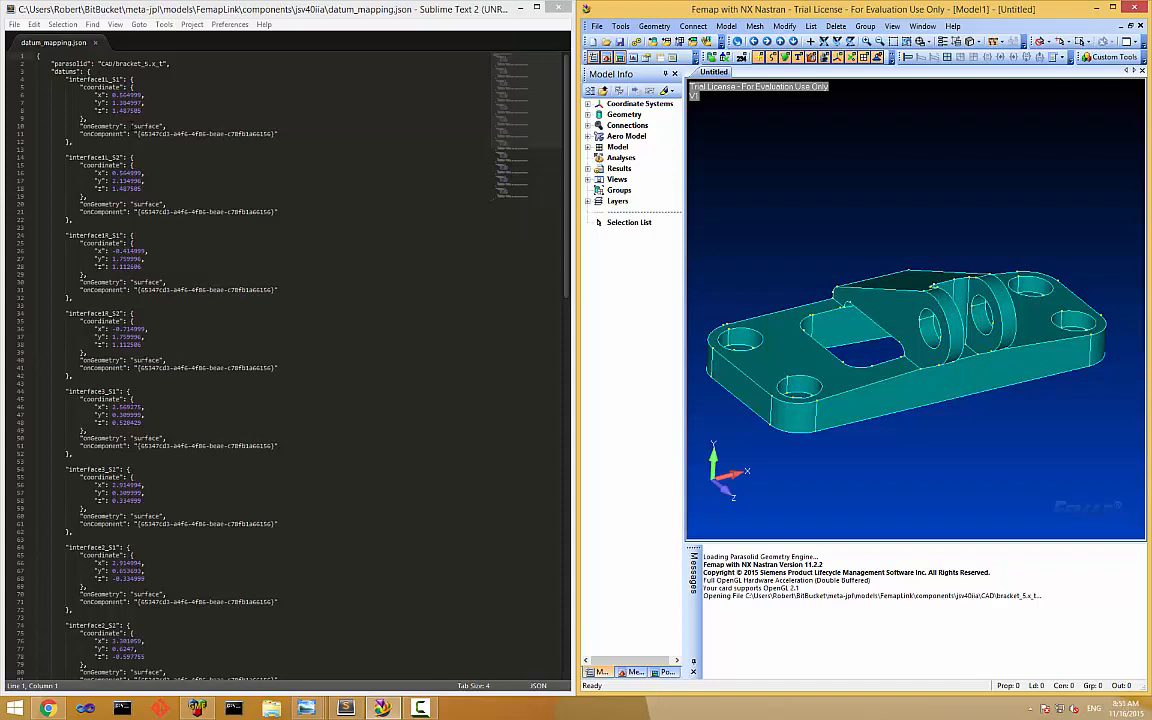
# Return to CyPhyML and create a component assembly named Bracket in the ComponentAssemblies folder.
pyautogui.click(197, 708)
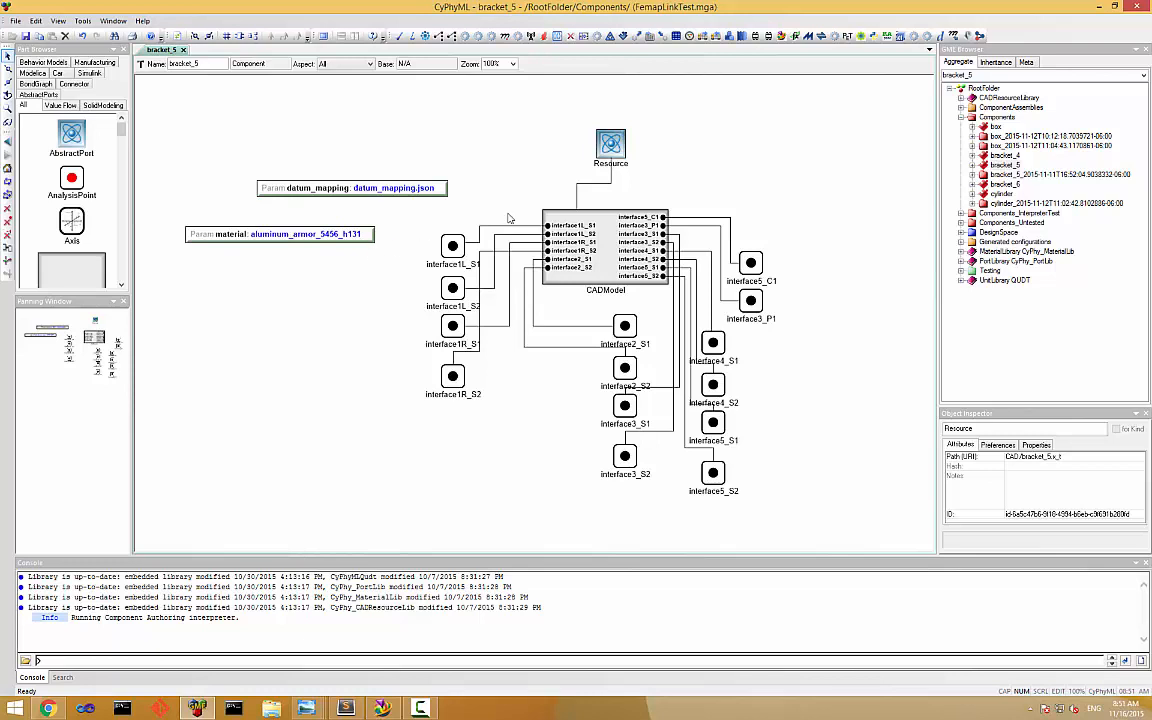
pyautogui.rightClick(996, 117)
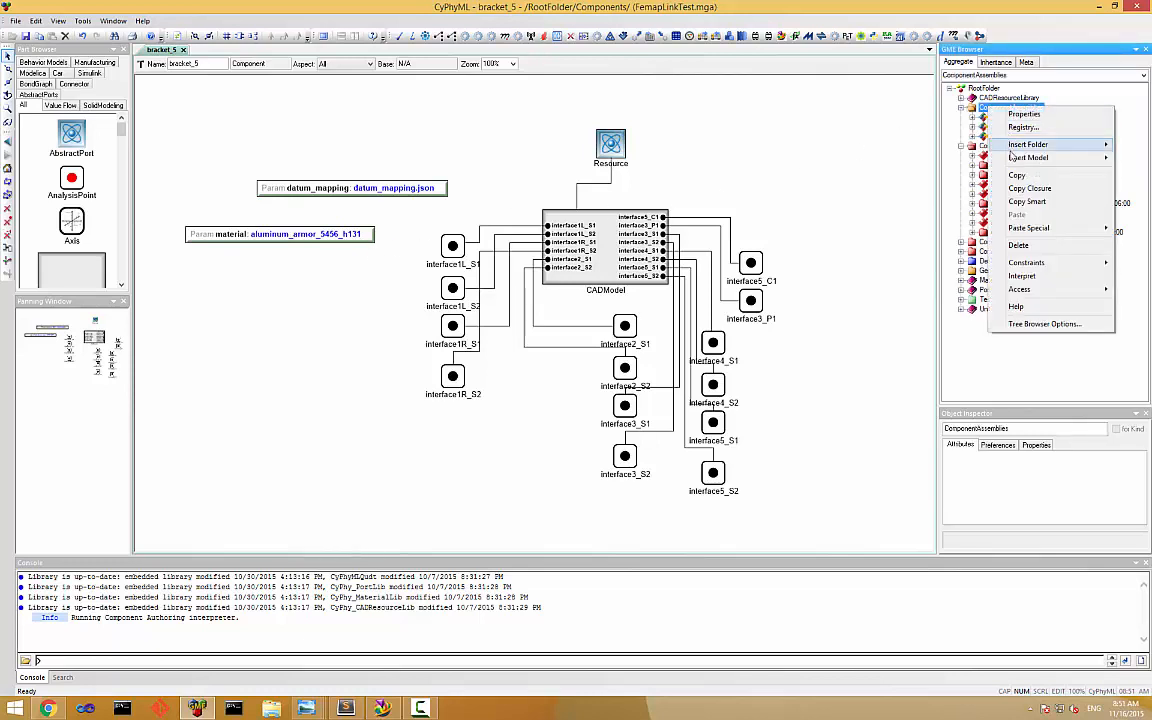
pyautogui.moveTo(1028, 157)
pyautogui.click(926, 157)
pyautogui.write('Bracket')
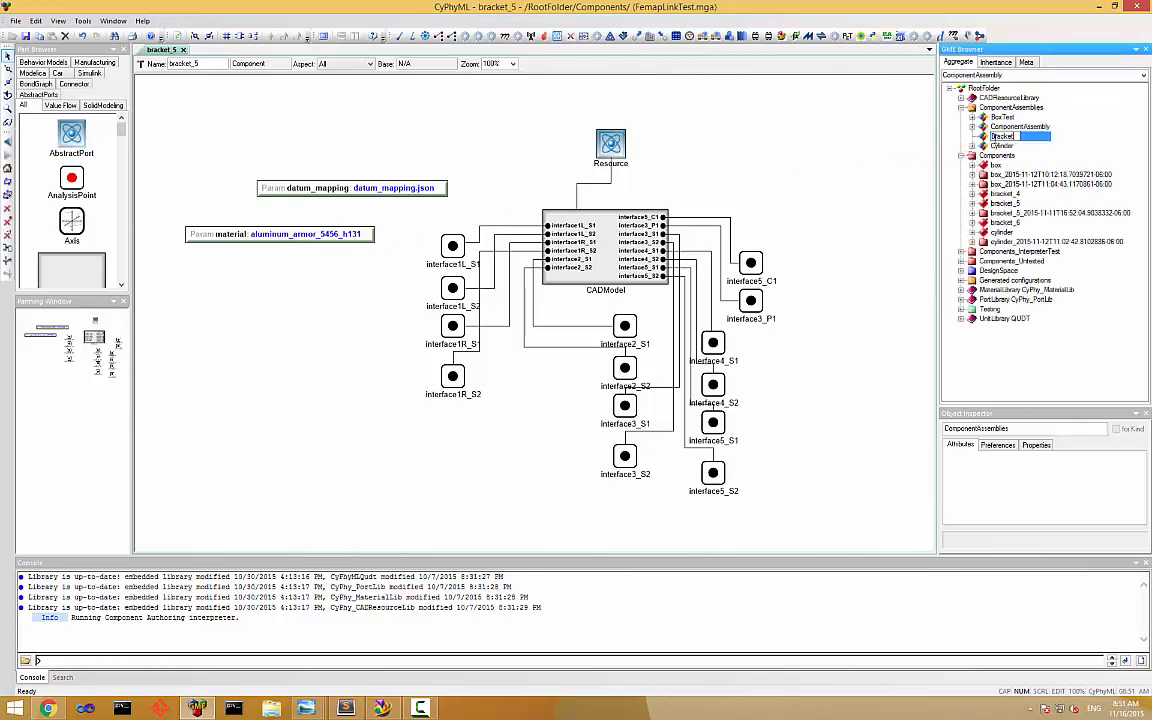
pyautogui.press('Return')
# Open the Bracket assembly and add a reference to the bracket_5 component.
pyautogui.doubleClick(985, 127)
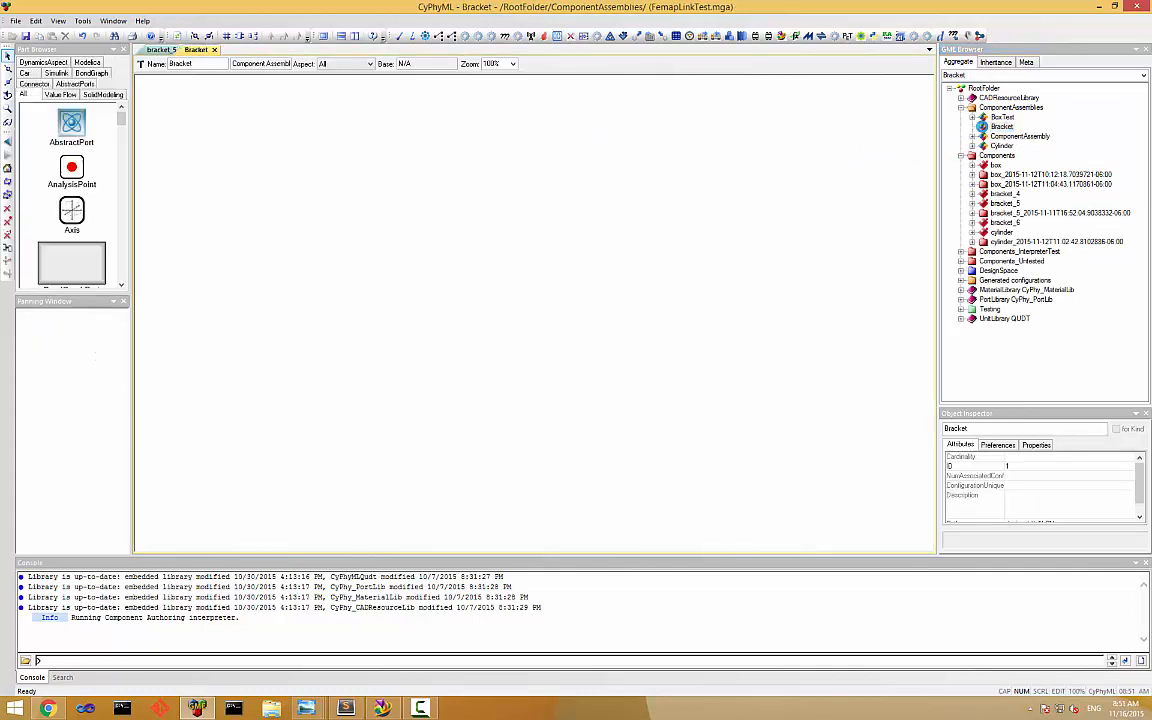
pyautogui.moveTo(985, 212); pyautogui.dragTo(607, 217, button='right')
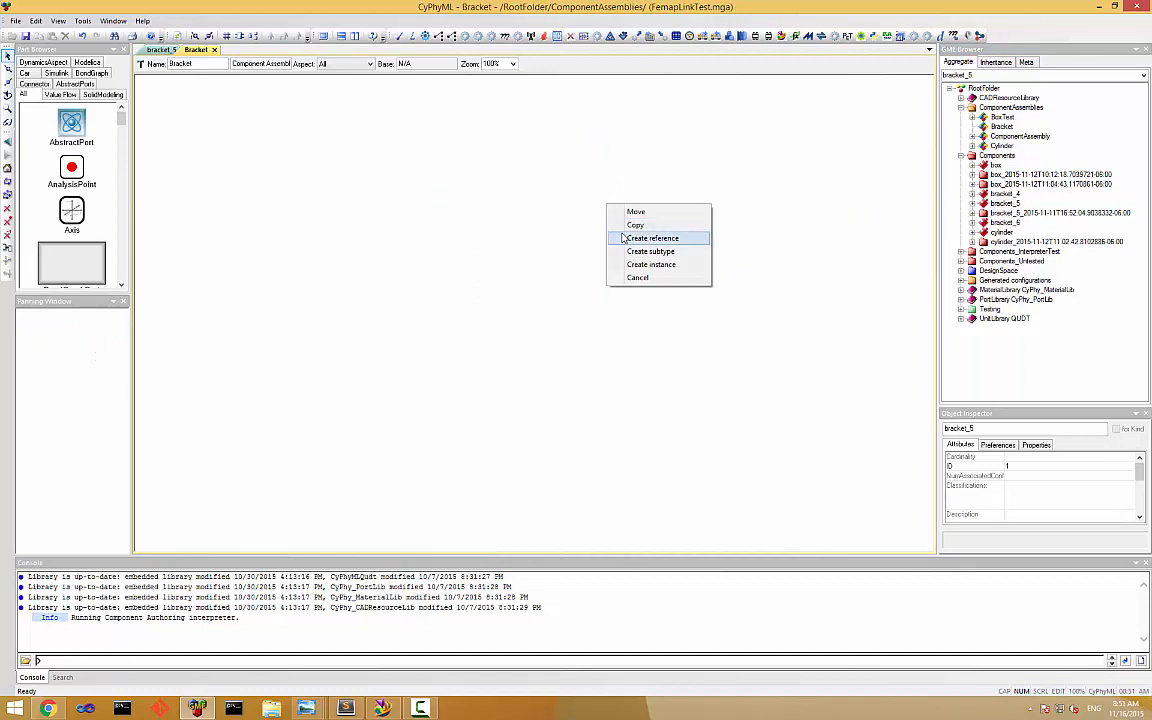
pyautogui.click(621, 238)
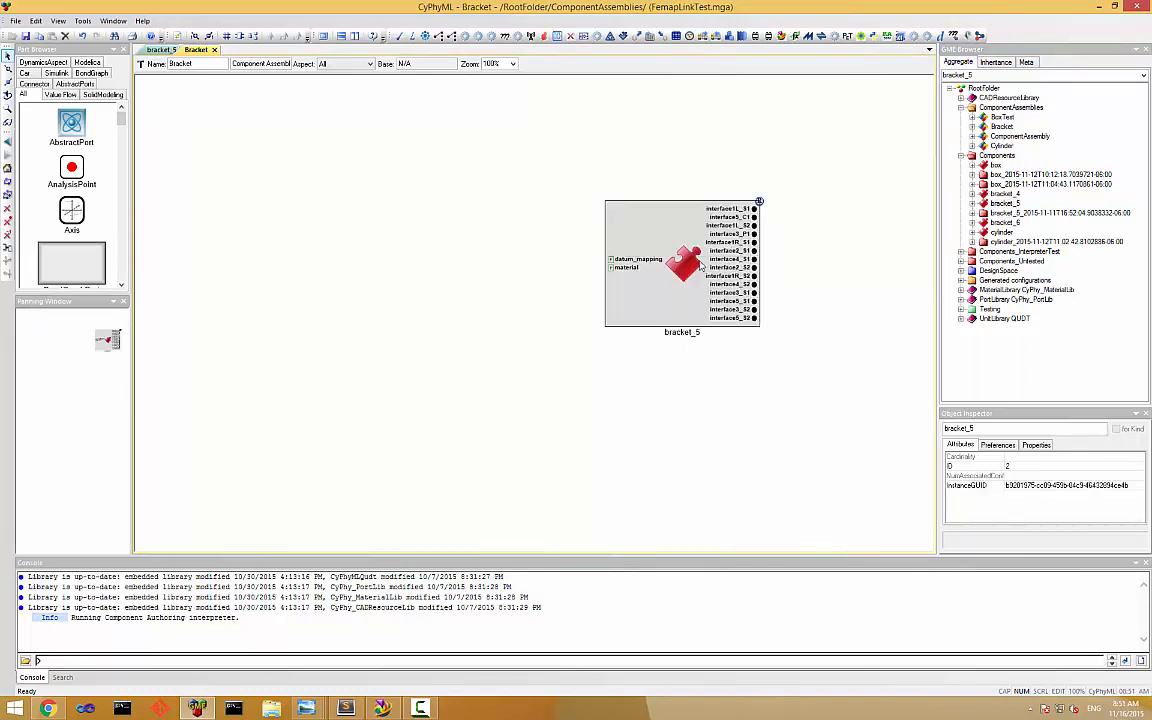
# Create a structural FEA test bench named Bracket in the Testing folder.
pyautogui.rightClick(988, 319)
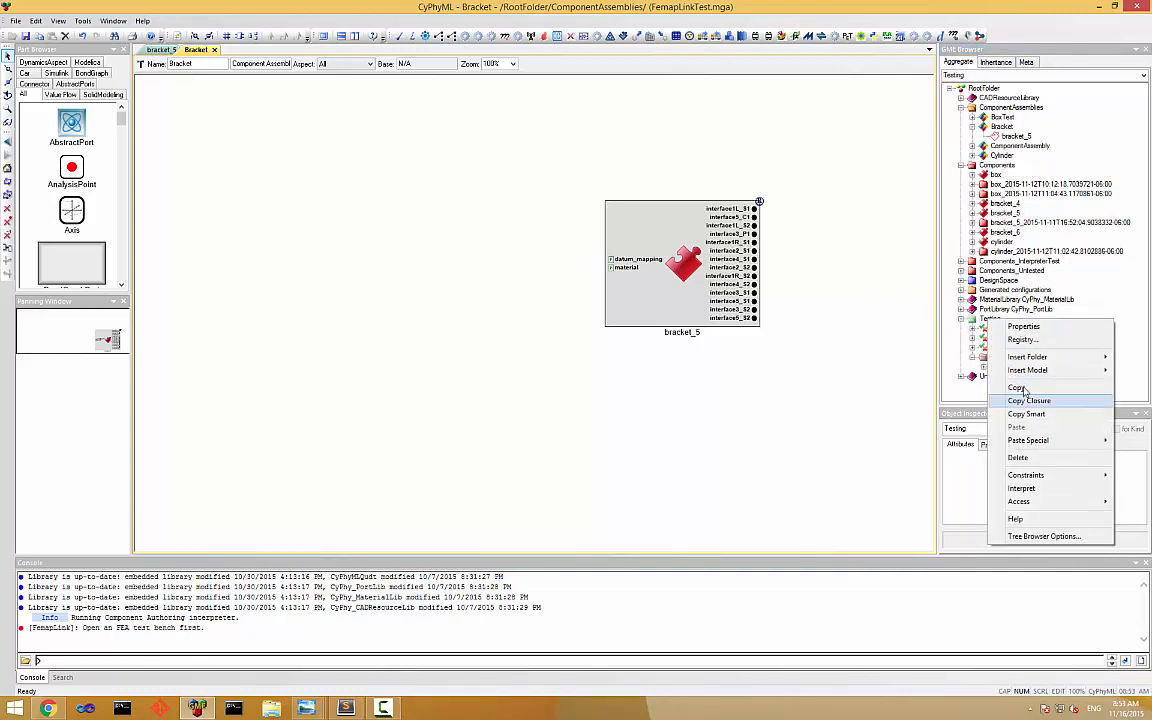
pyautogui.moveTo(1027, 370)
pyautogui.click(929, 397)
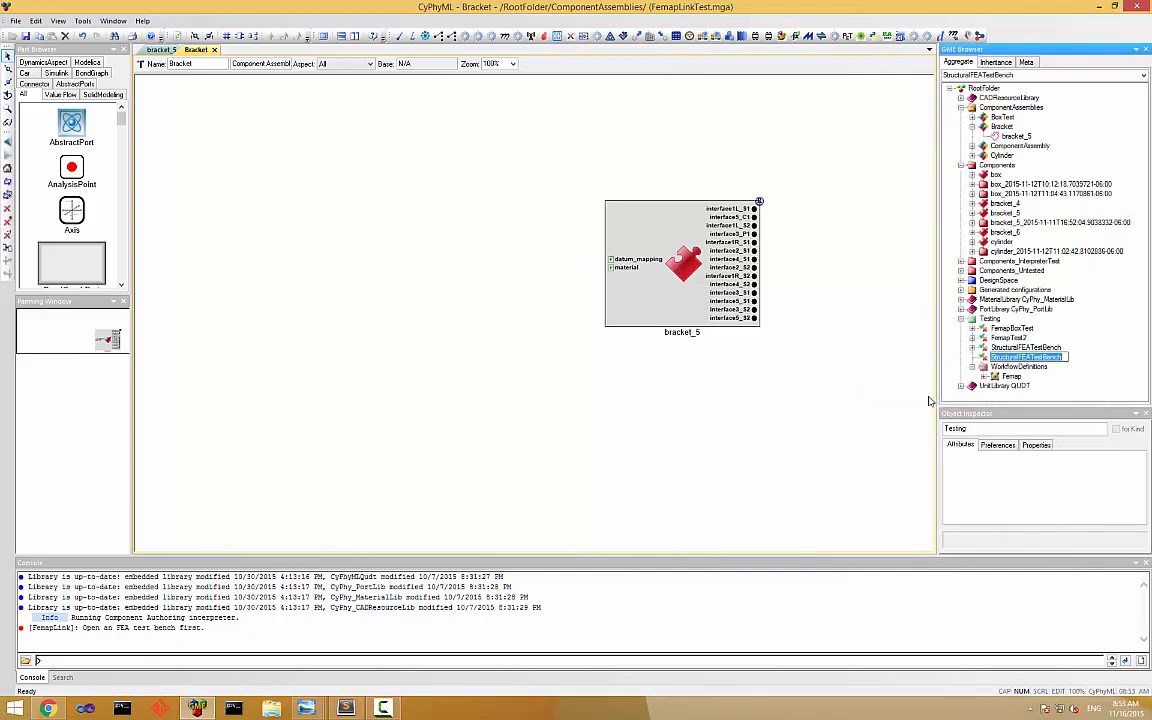
pyautogui.write('Bracket')
pyautogui.press('Return')
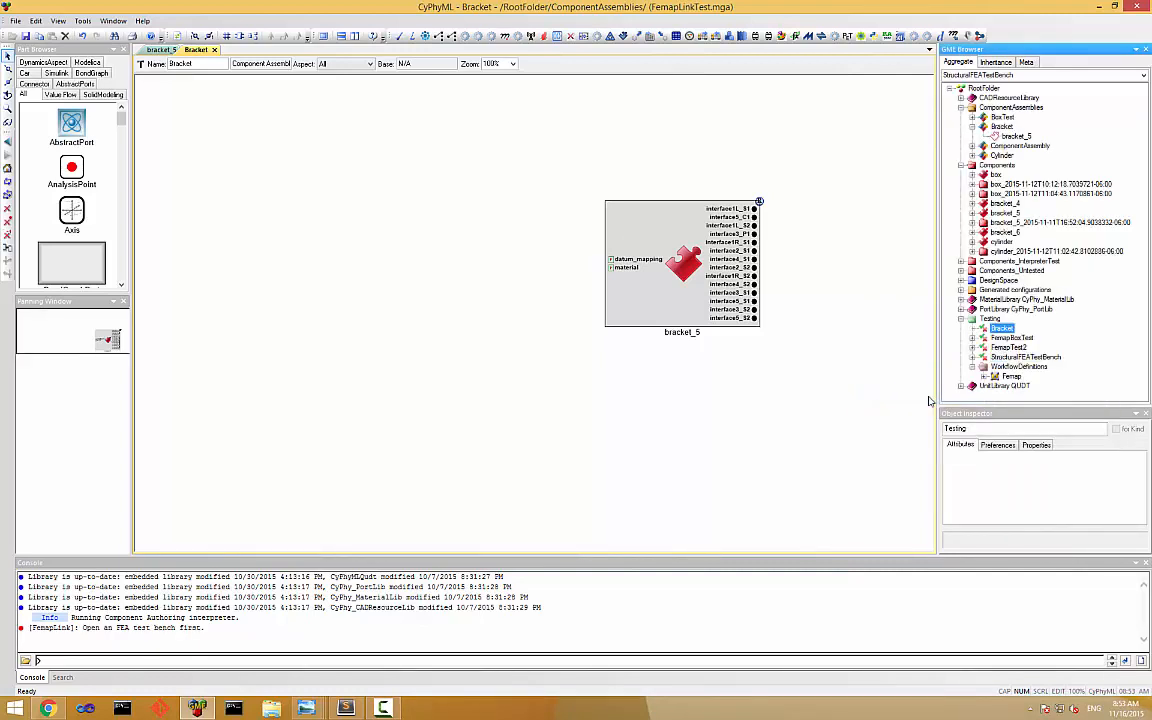
# Open the Bracket test bench and reference the Bracket assembly in it as TopLevelSystemUnderTest.
pyautogui.doubleClick(983, 328)
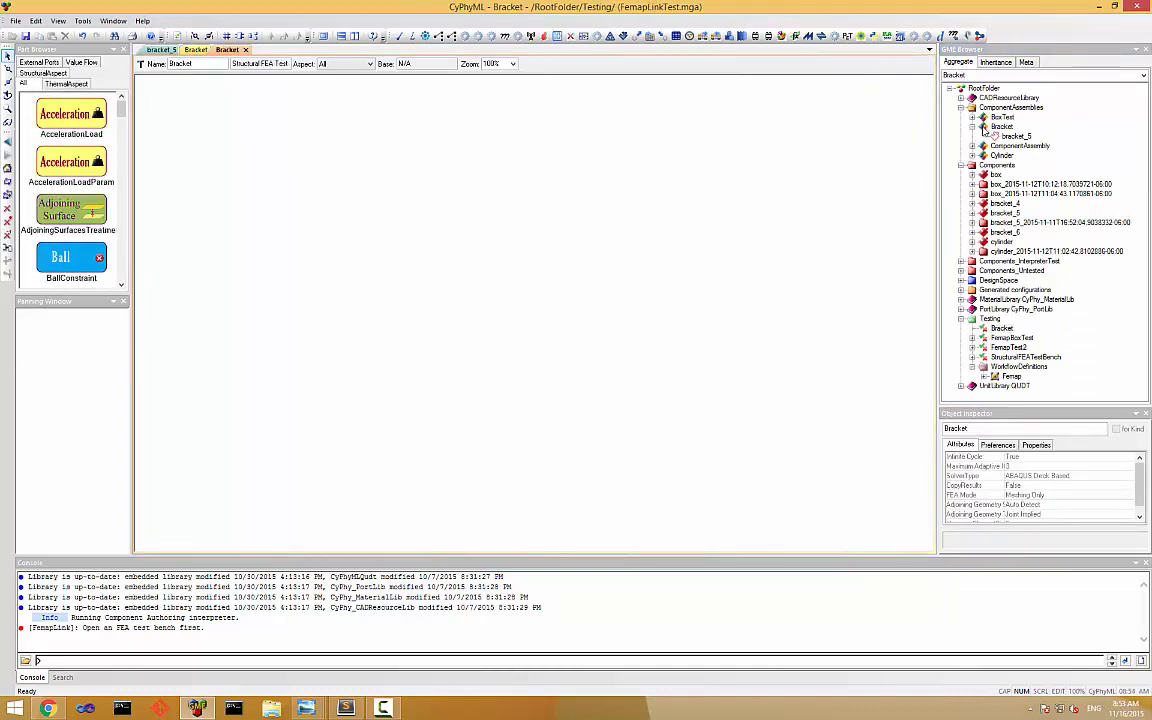
pyautogui.moveTo(994, 127); pyautogui.dragTo(546, 143)
pyautogui.moveTo(546, 143); pyautogui.dragTo(546, 142, button='right')
pyautogui.click(563, 175)
pyautogui.click(552, 313)
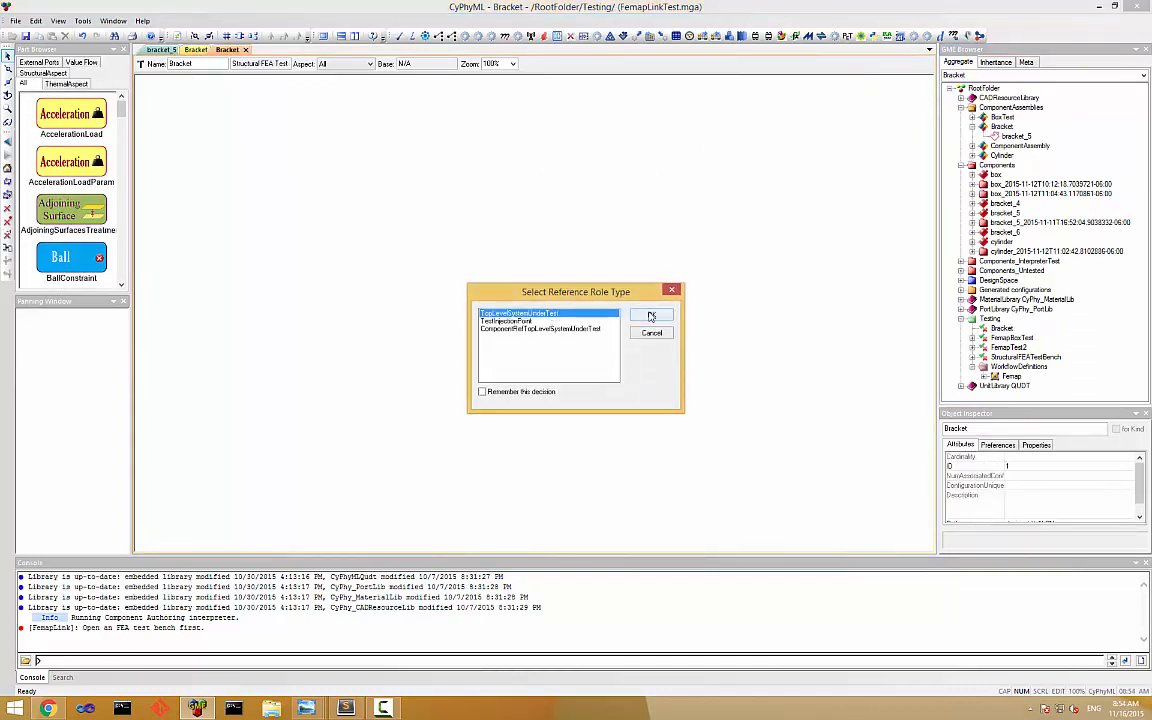
pyautogui.click(652, 316)
# Reference the assembly's bracket_5 component in the test bench as a TestInjectionPoint.
pyautogui.moveTo(1012, 136); pyautogui.dragTo(478, 278, button='right')
pyautogui.click(500, 310)
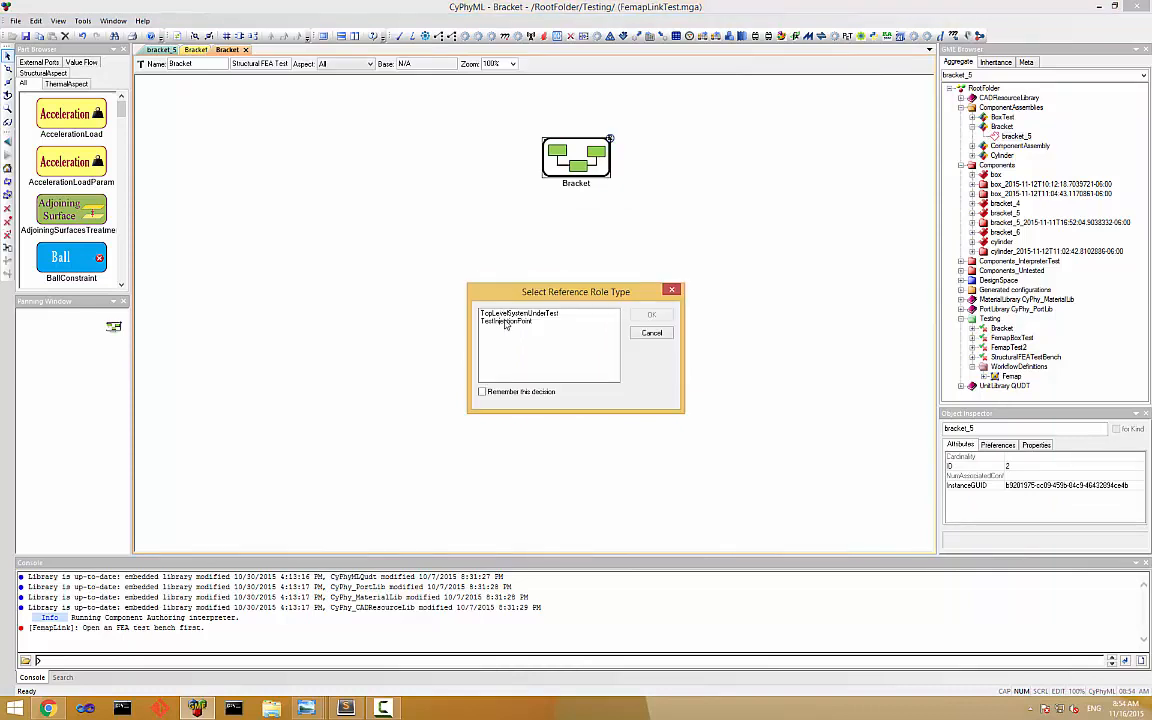
pyautogui.click(520, 321)
pyautogui.click(649, 316)
# Set the port label length preference of the bracket_5 reference to 0 to show full port names.
pyautogui.click(997, 444)
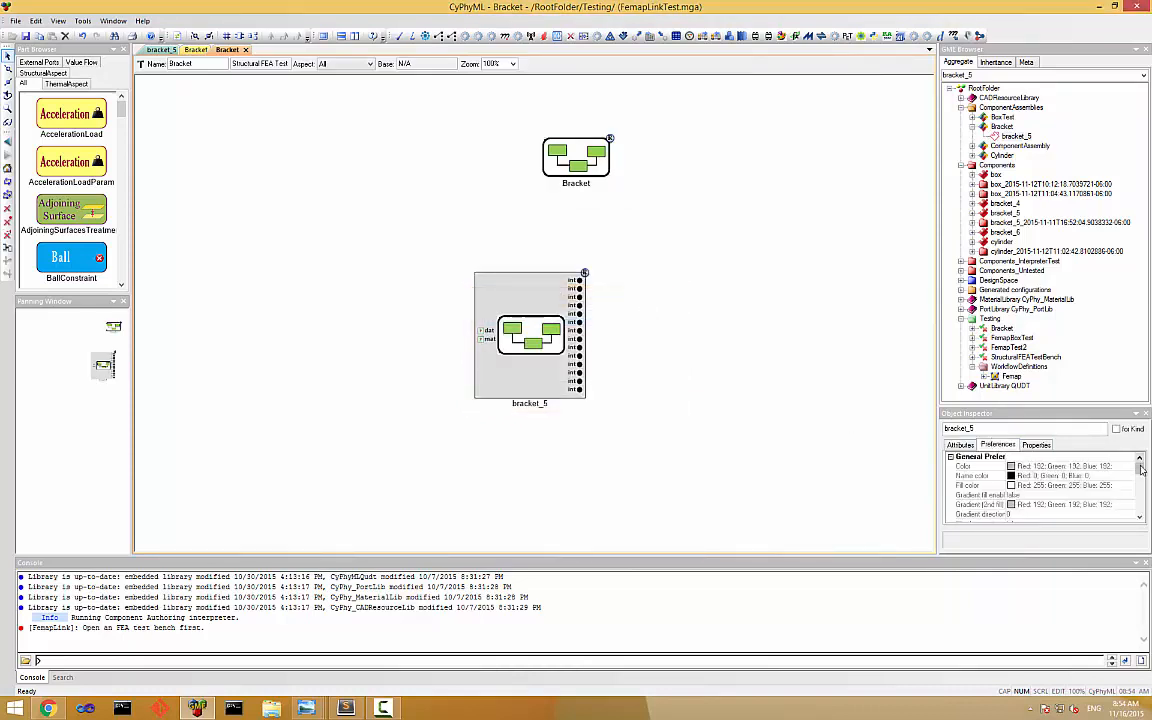
pyautogui.scroll(-5, 1043, 518)
pyautogui.doubleClick(1041, 515)
pyautogui.write('0')
pyautogui.press('Return')
pyautogui.click(808, 287)
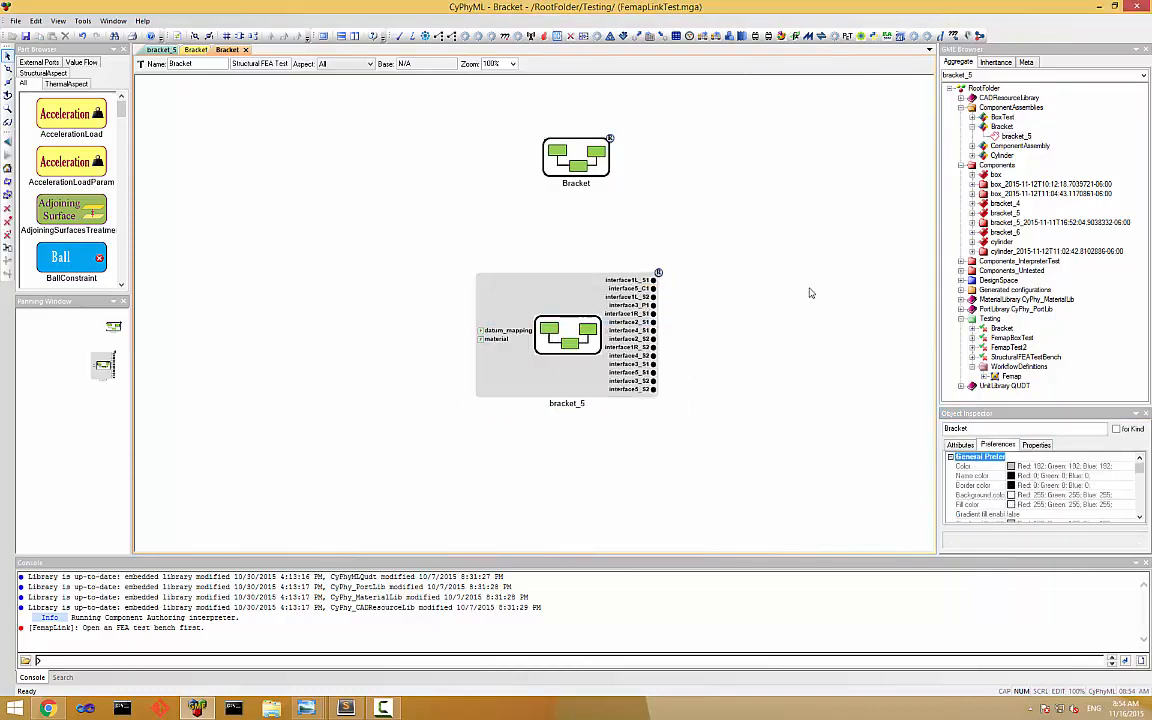
# Add a reference to the Femap workflow and set the test bench's SolverType to ABAQUS Model Based.
pyautogui.moveTo(995, 381); pyautogui.dragTo(370, 218, button='right')
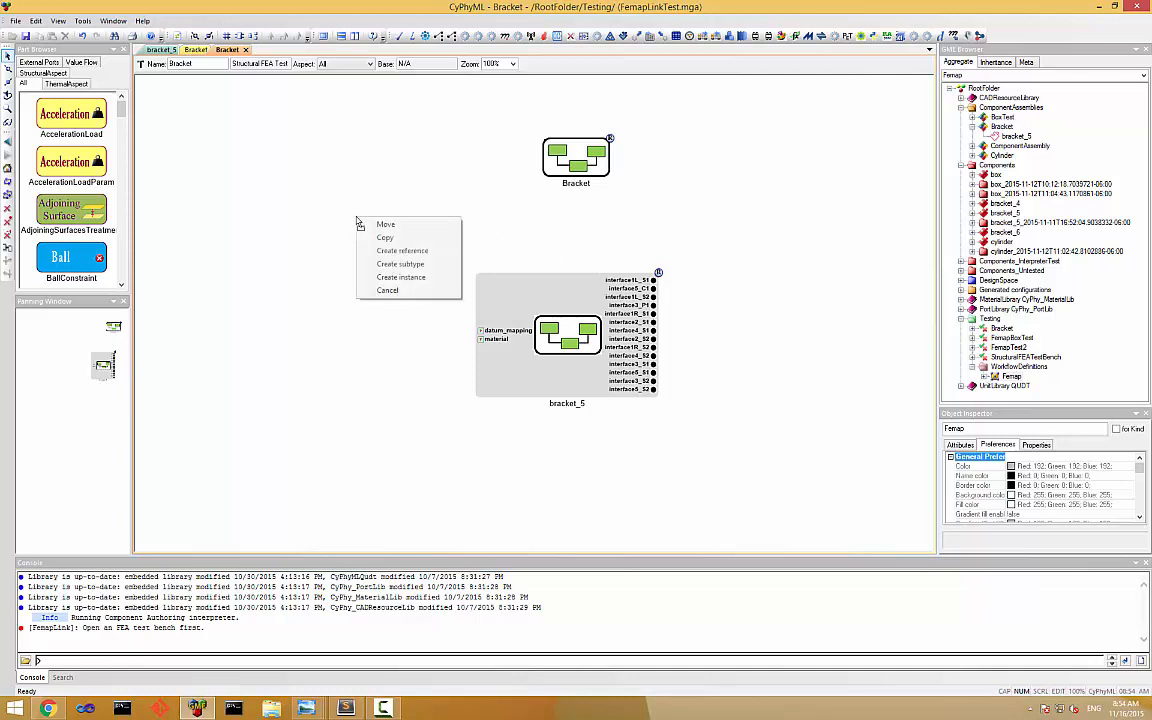
pyautogui.click(402, 249)
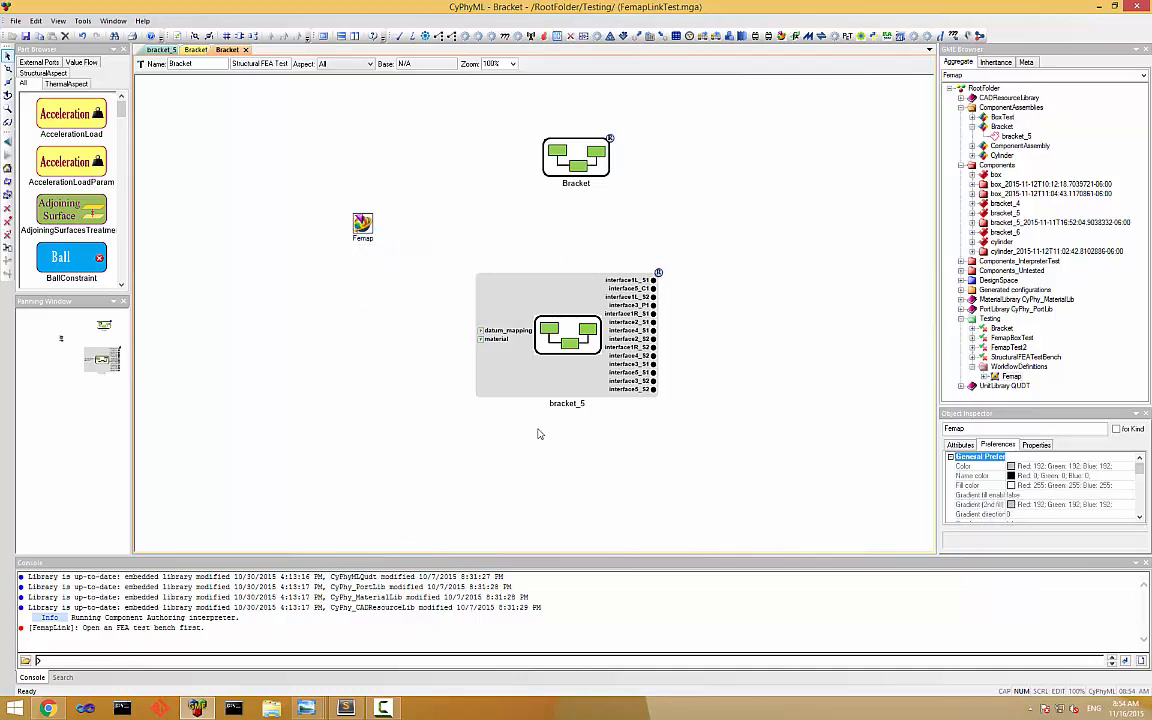
pyautogui.click(852, 418)
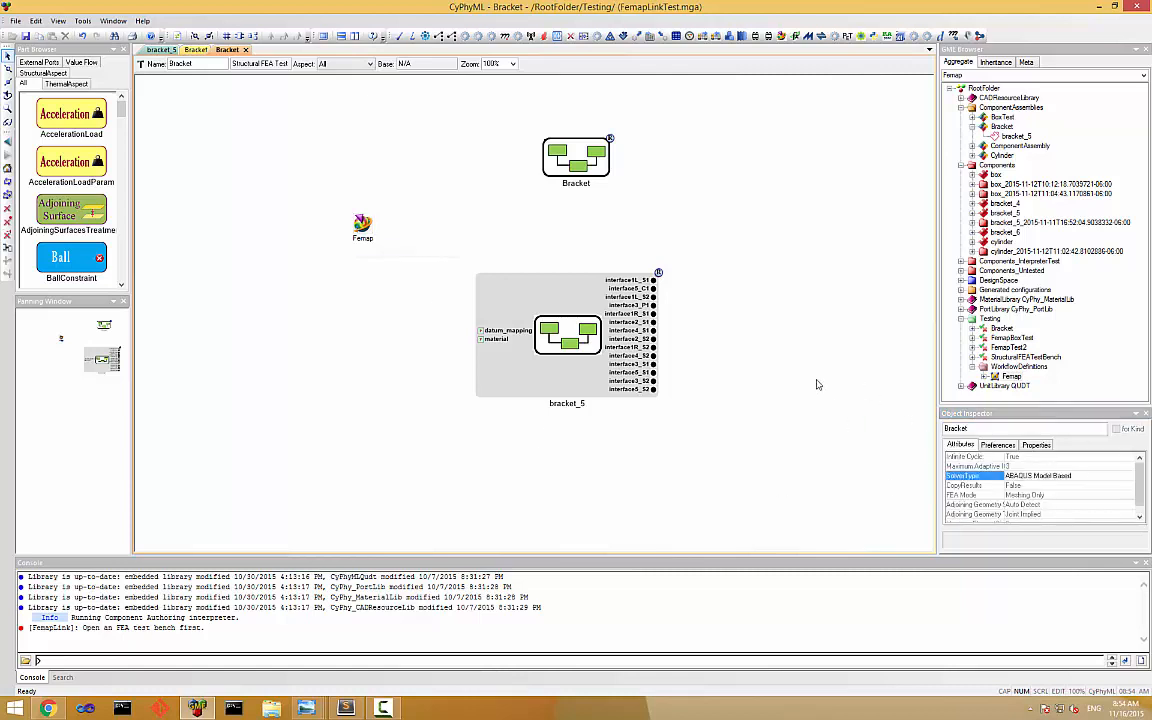
# Run FemapLink with Save Femap model on exit enabled, and dock the Femap window on half of the screen.
pyautogui.click(781, 37)
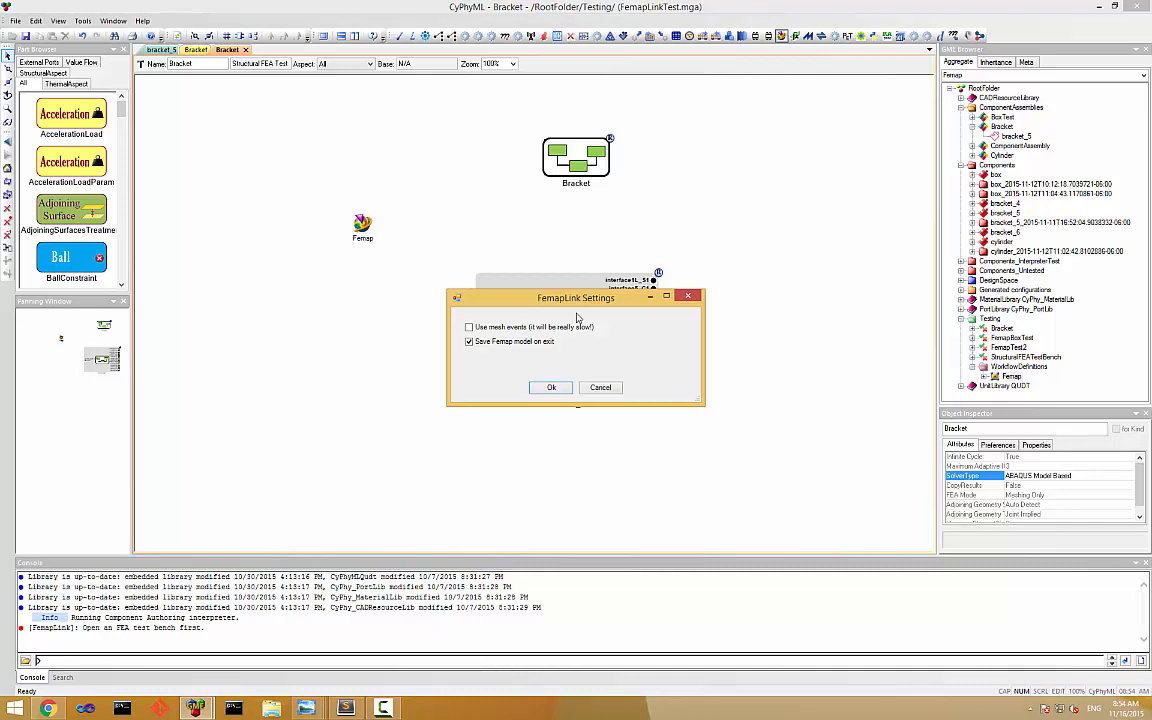
pyautogui.click(551, 387)
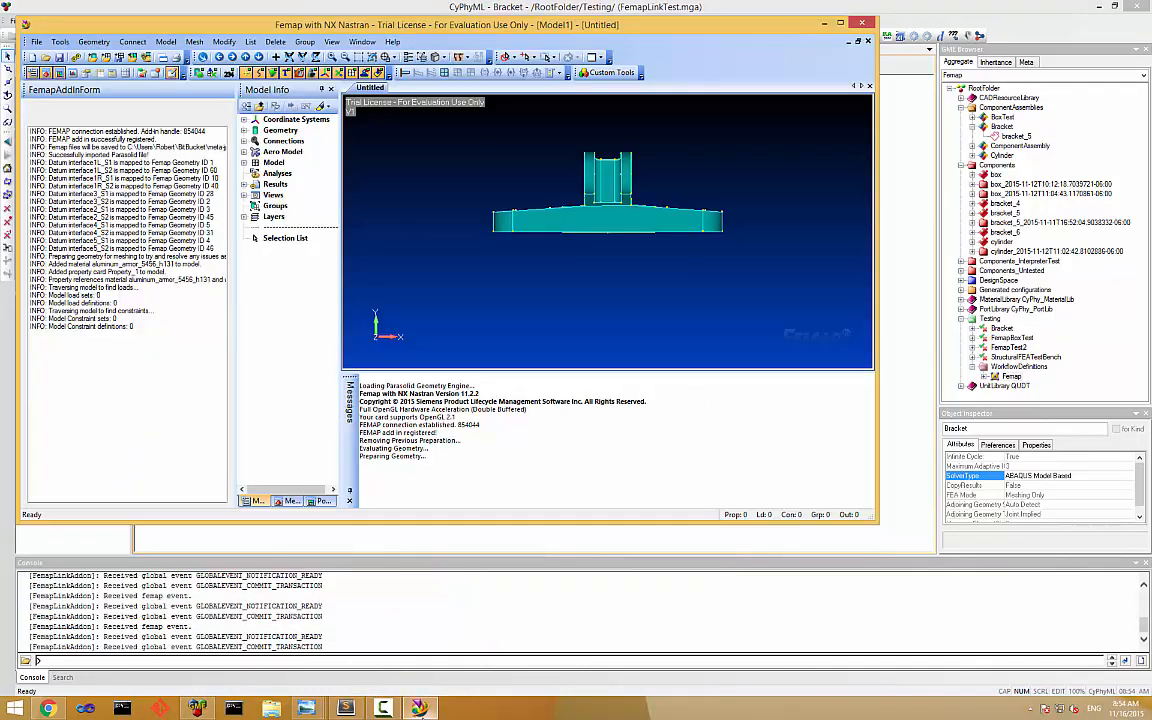
pyautogui.press('super+Right')
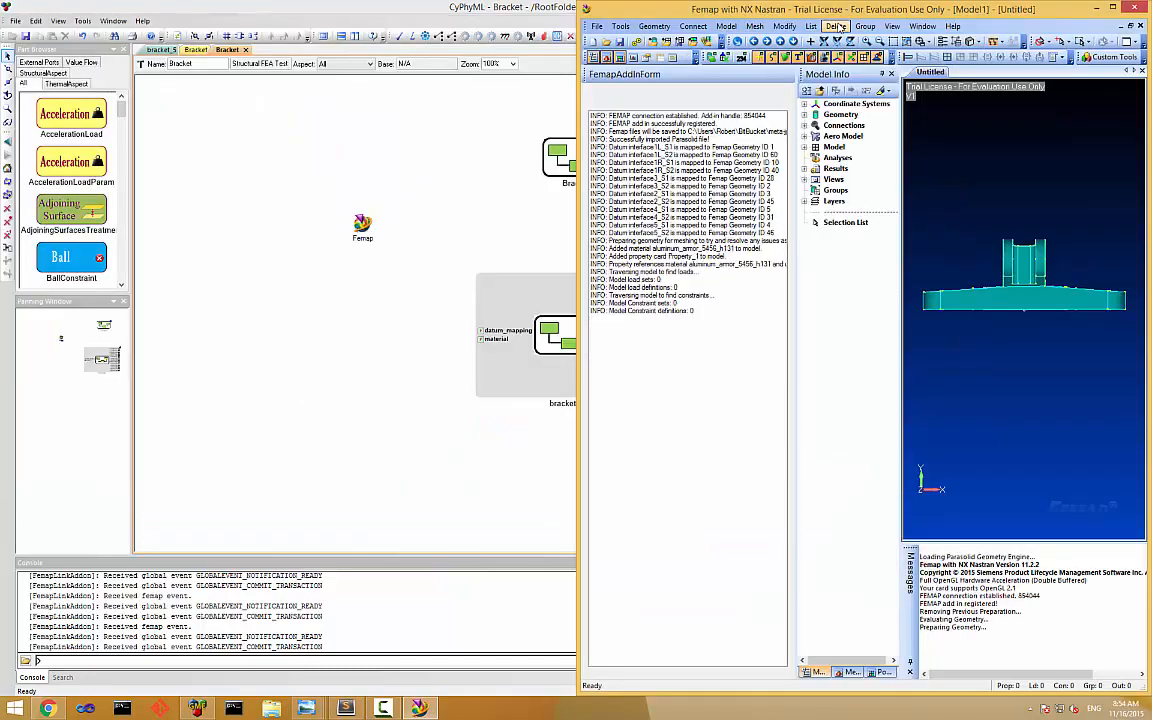
pyautogui.moveTo(977, 166); pyautogui.dragTo(1000, 200, button='middle')
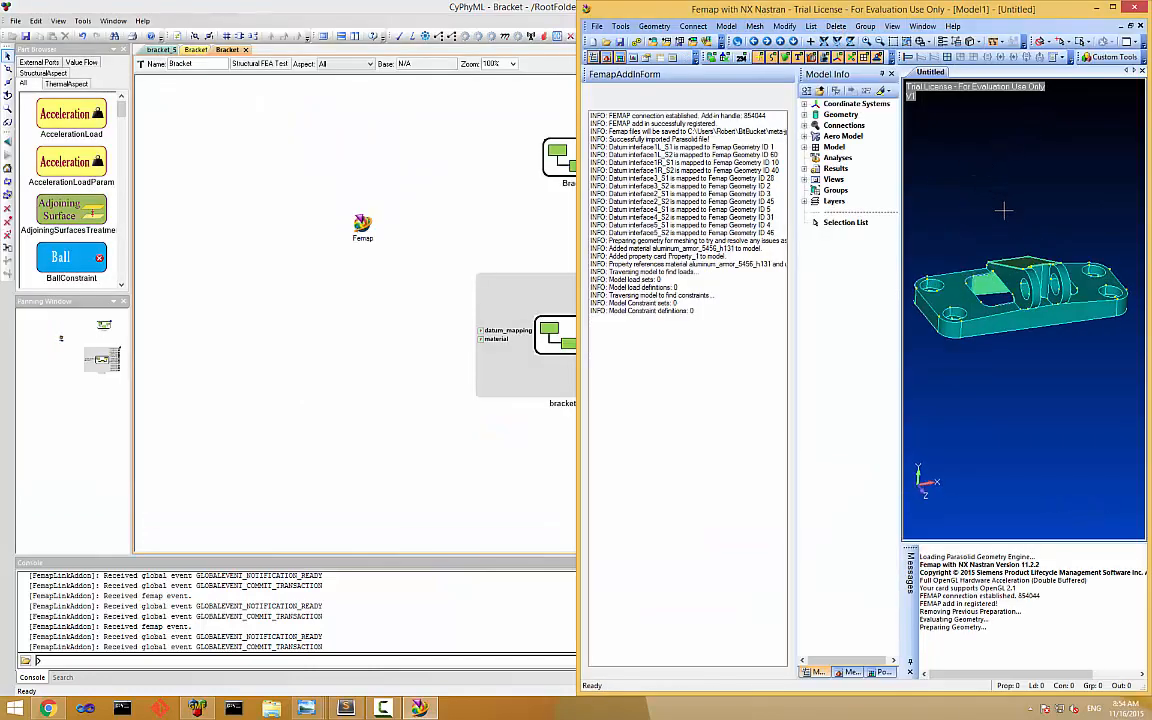
# Inspect the imported geometry and the aluminum_armor_5456_h131 material definition in the Femap model tree.
pyautogui.click(806, 115)
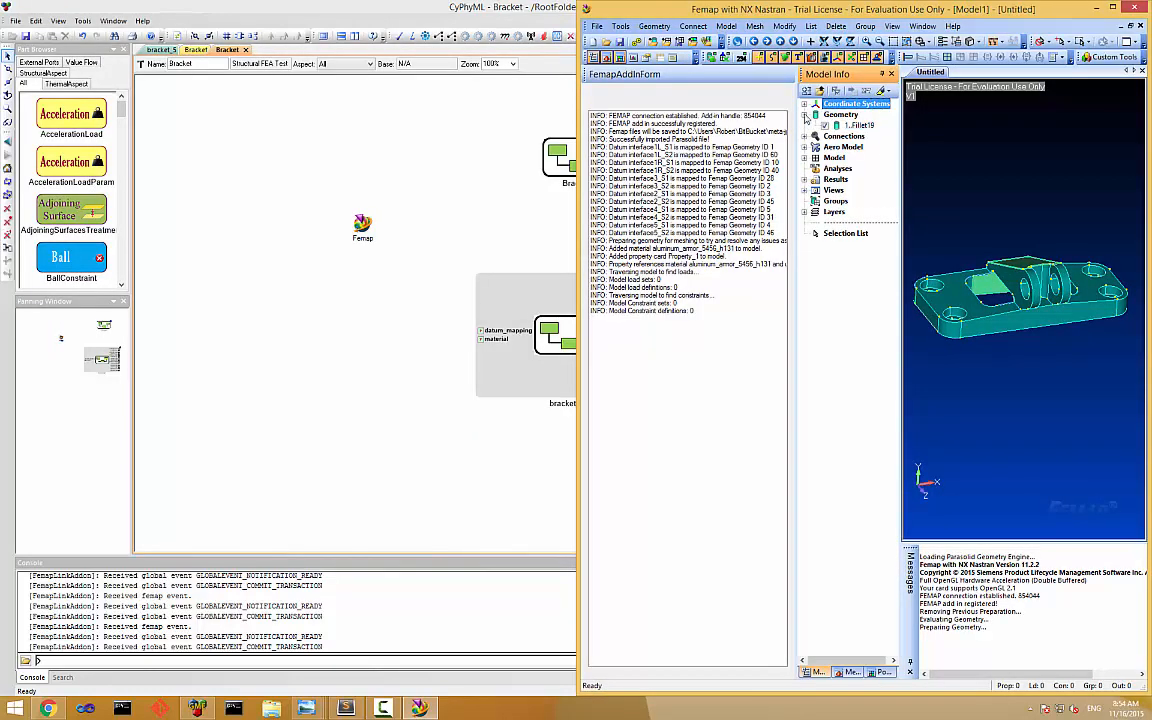
pyautogui.click(804, 115)
pyautogui.click(804, 147)
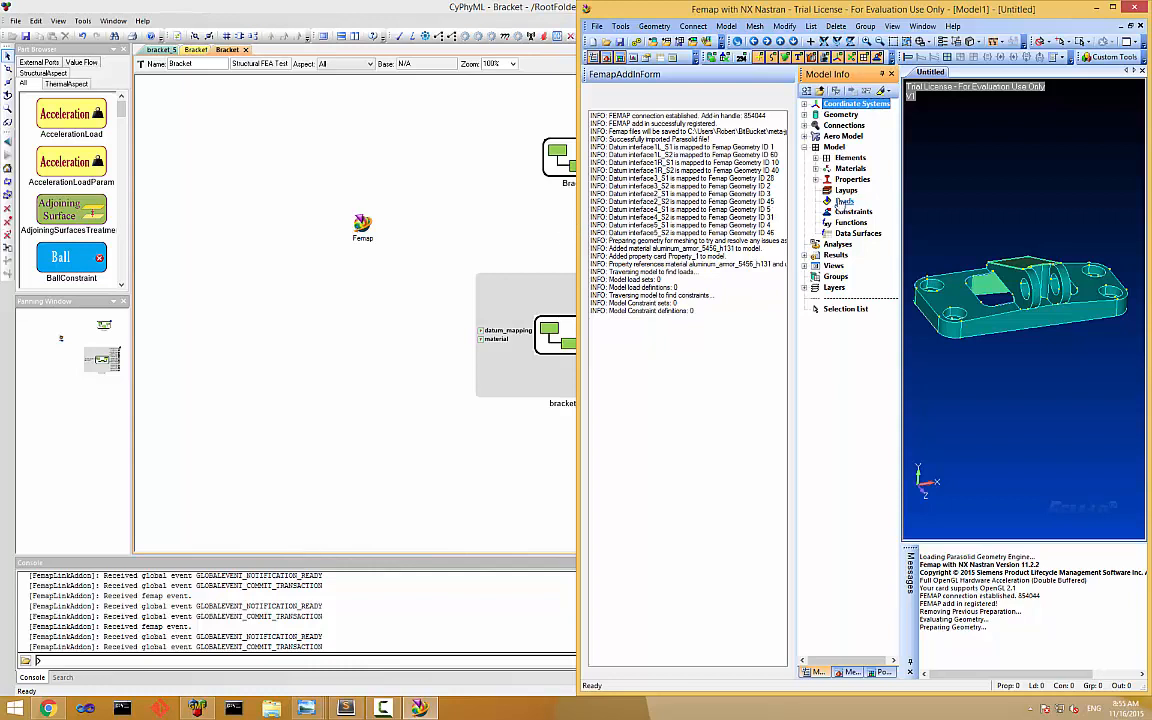
pyautogui.click(816, 168)
pyautogui.rightClick(872, 179)
pyautogui.click(890, 182)
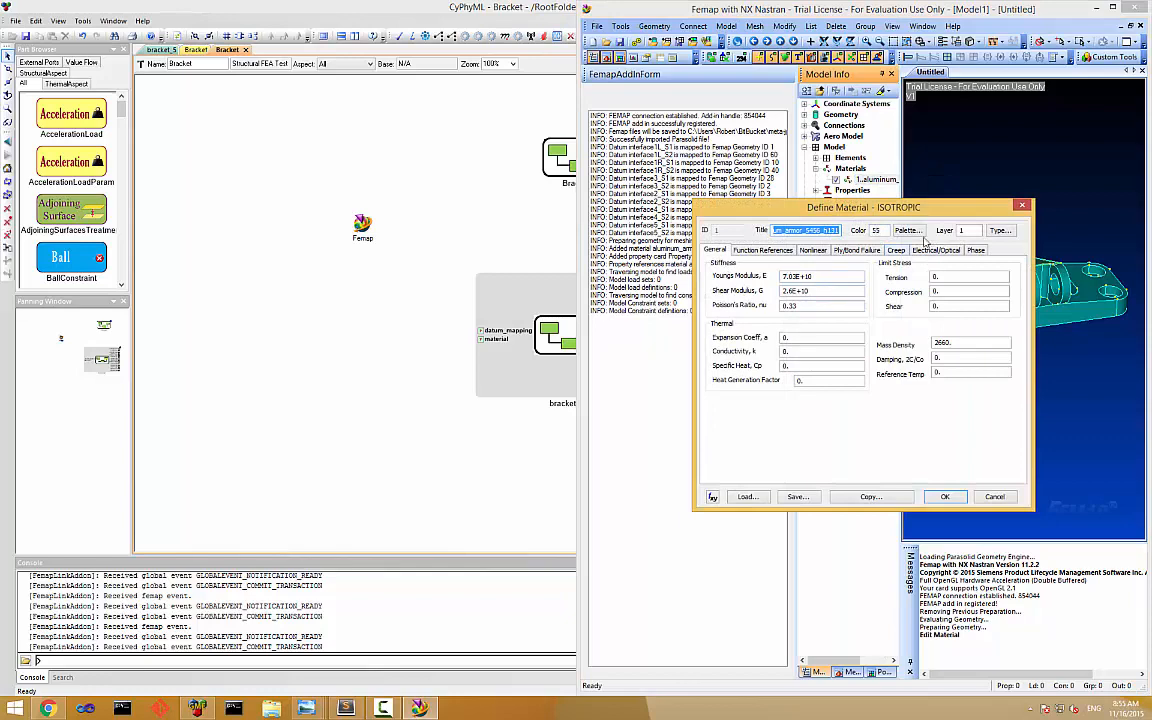
pyautogui.click(1024, 206)
# Review the Property_1 solid property definition and its assigned material.
pyautogui.rightClick(857, 203)
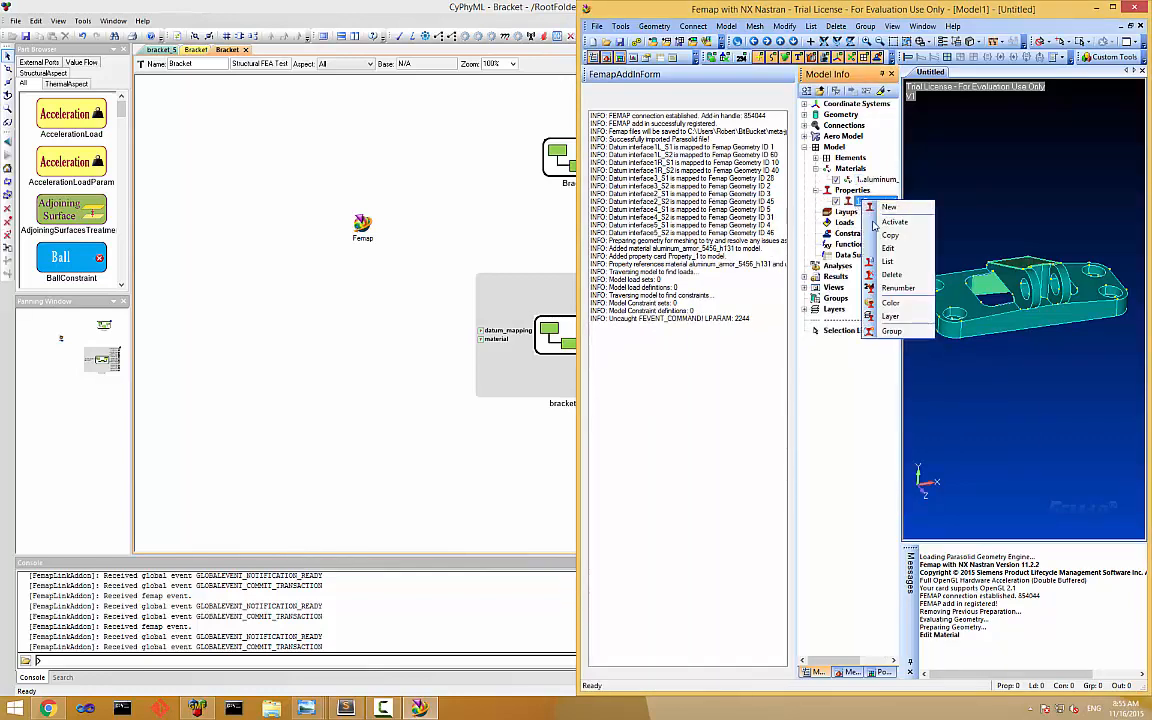
pyautogui.click(880, 222)
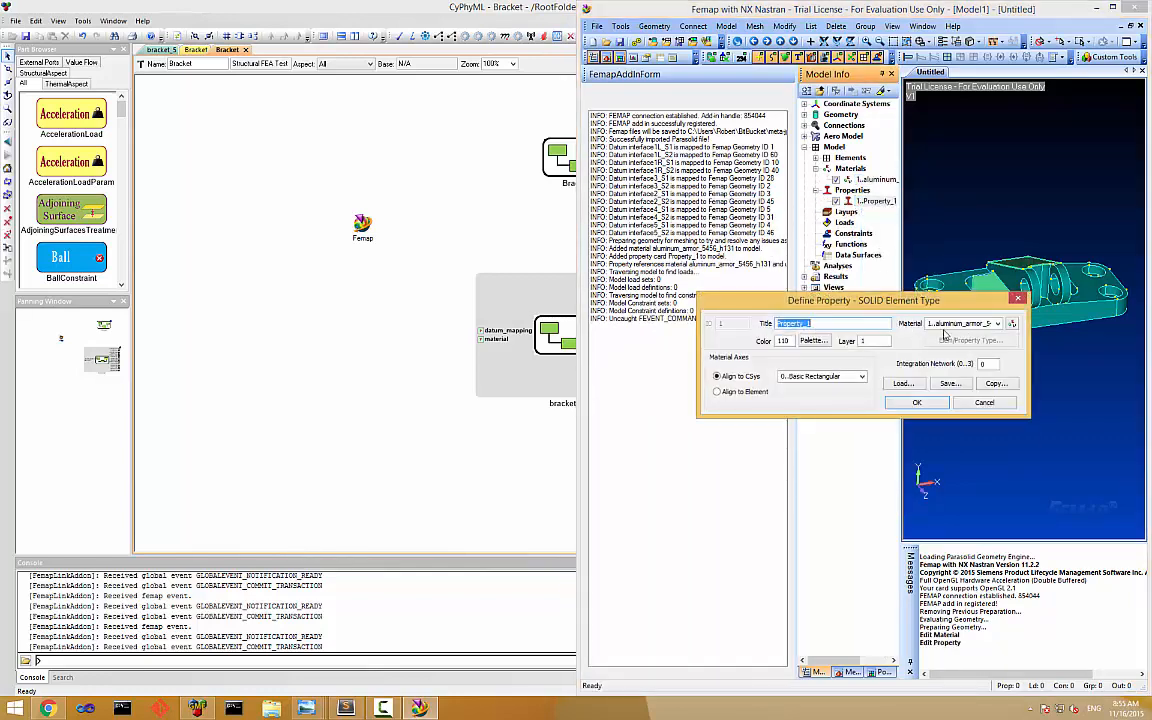
pyautogui.click(916, 403)
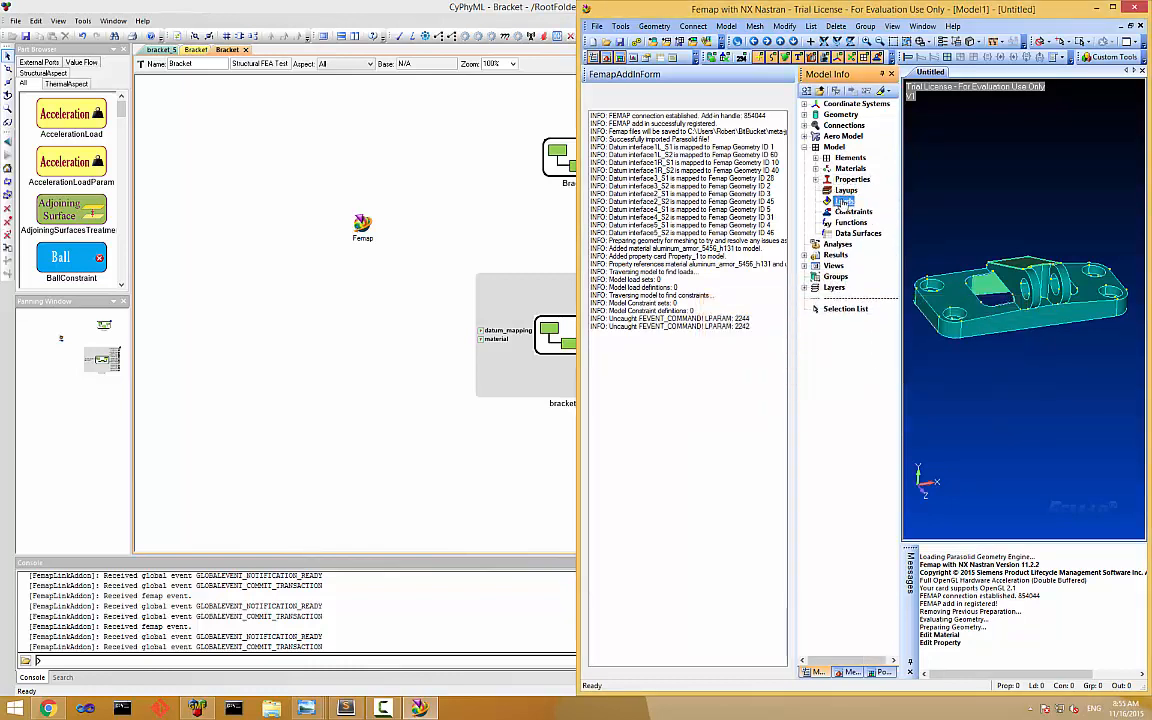
# Create a new load set titled LoadSet1.
pyautogui.rightClick(844, 201)
pyautogui.click(866, 210)
pyautogui.write('LoadSet1')
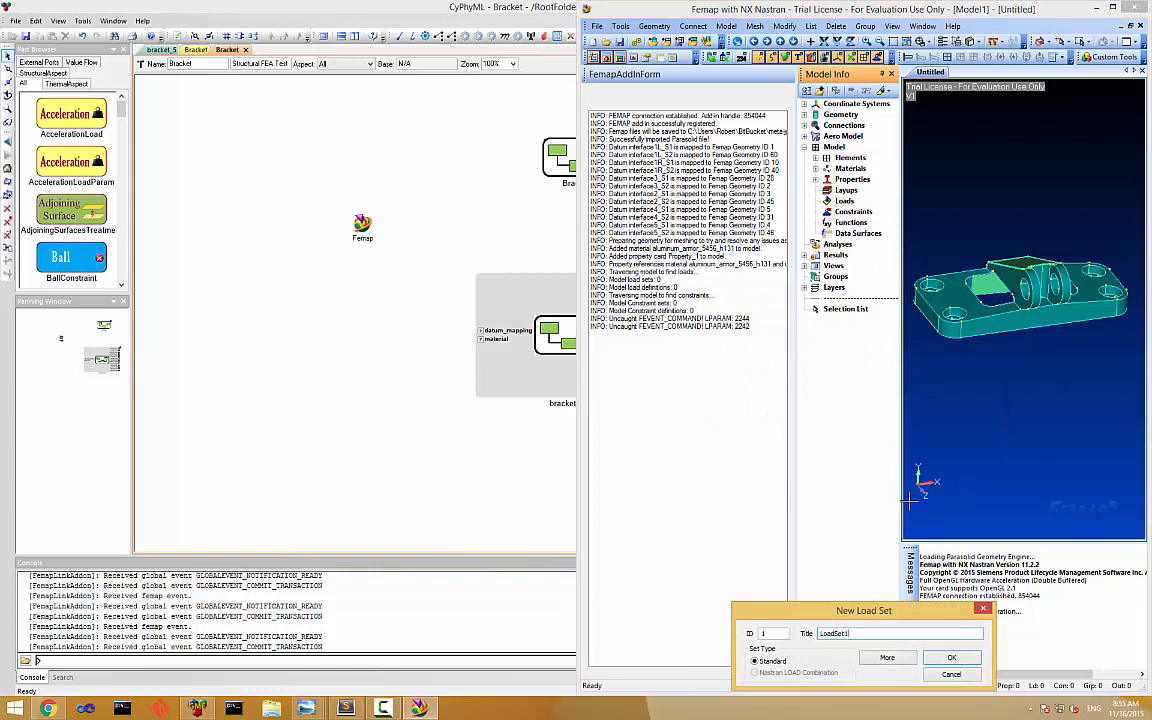
pyautogui.press('Return')
# Start a load on surface in LoadSet1, choosing surface 1 inside the hole of the right-hand lug.
pyautogui.click(816, 201)
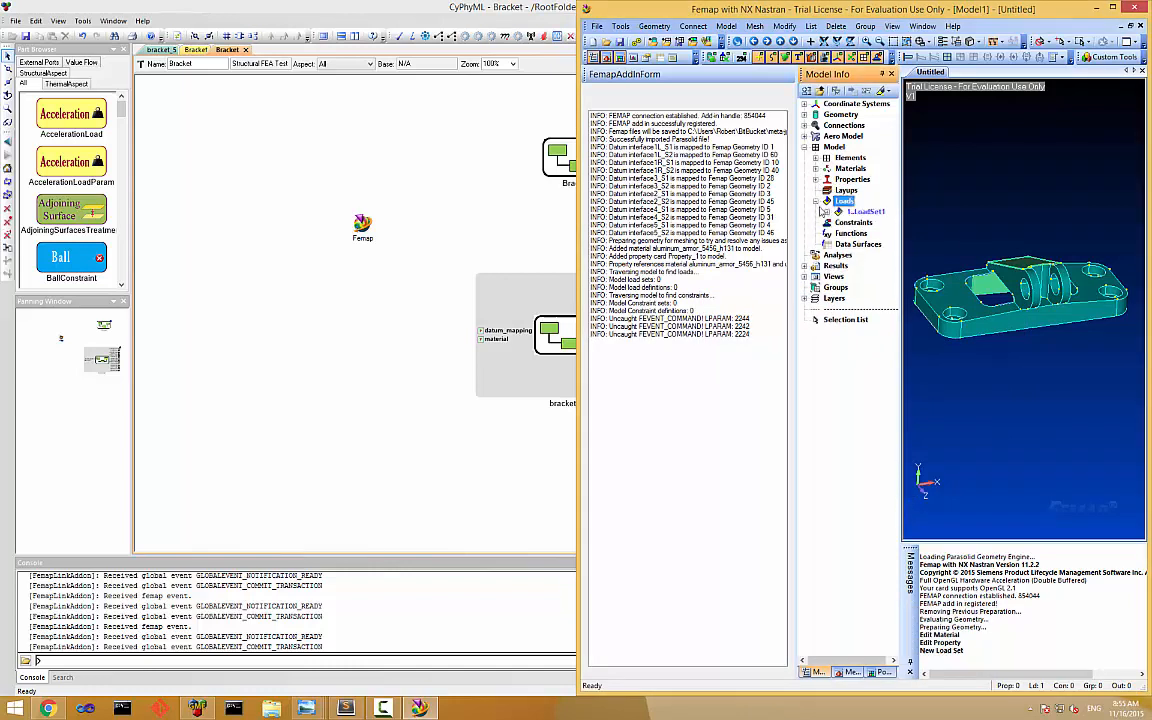
pyautogui.click(827, 212)
pyautogui.rightClick(862, 224)
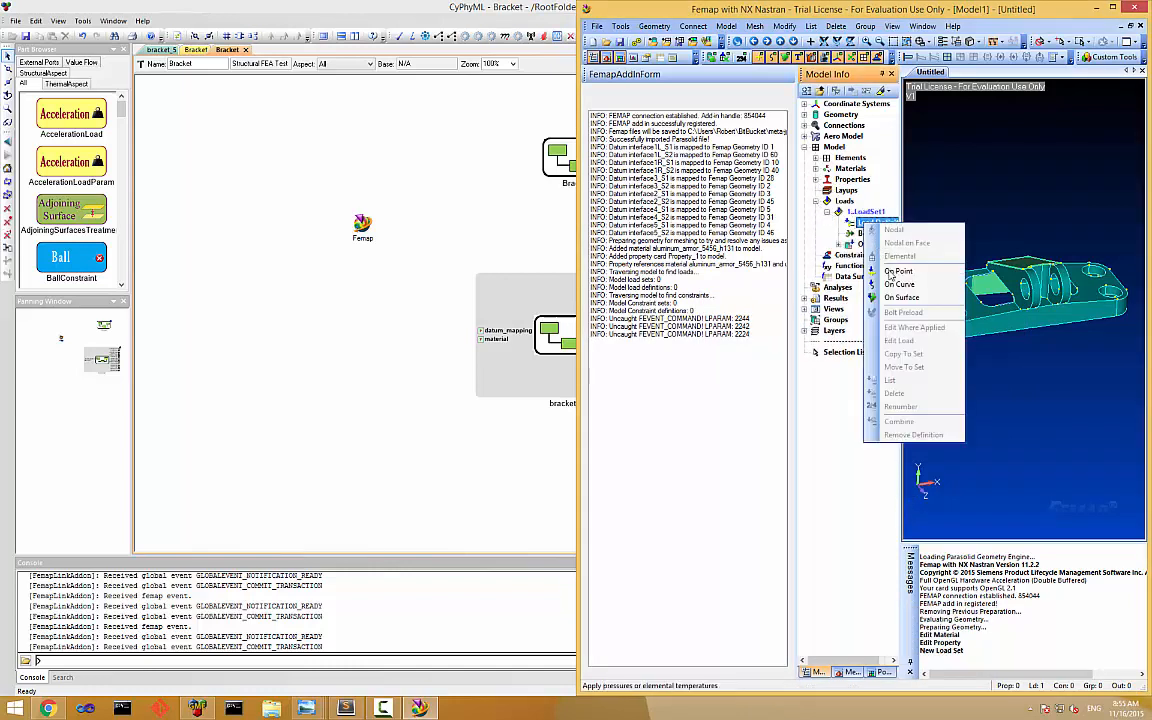
pyautogui.click(929, 298)
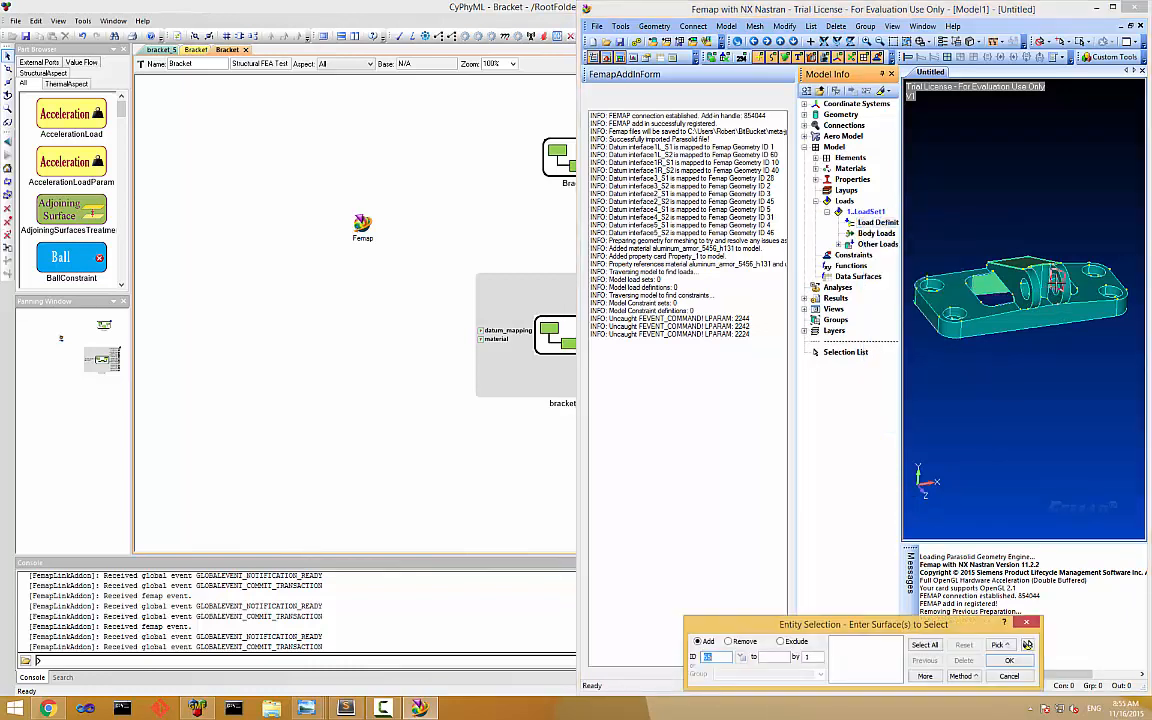
pyautogui.scroll(5, 1055, 281)
pyautogui.click(1083, 279)
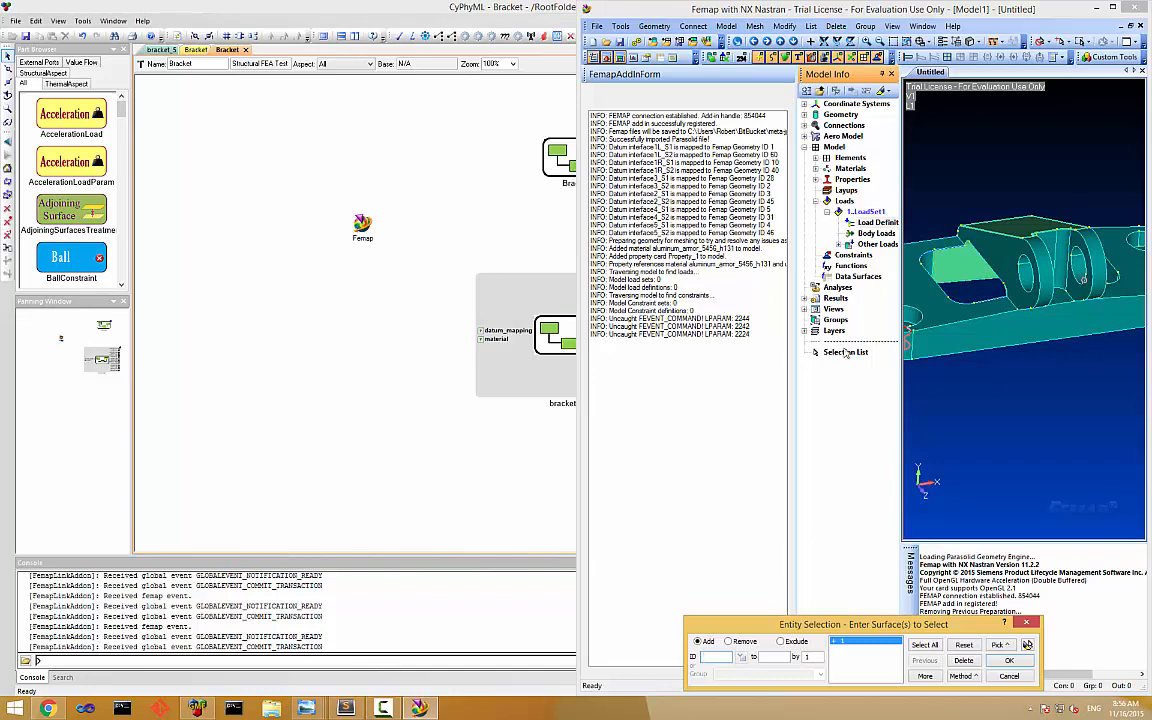
pyautogui.press('Return')
# Define the surface load as a force titled Load1 with FZ set to -8000.
pyautogui.moveTo(922, 432); pyautogui.dragTo(734, 327)
pyautogui.click(609, 359)
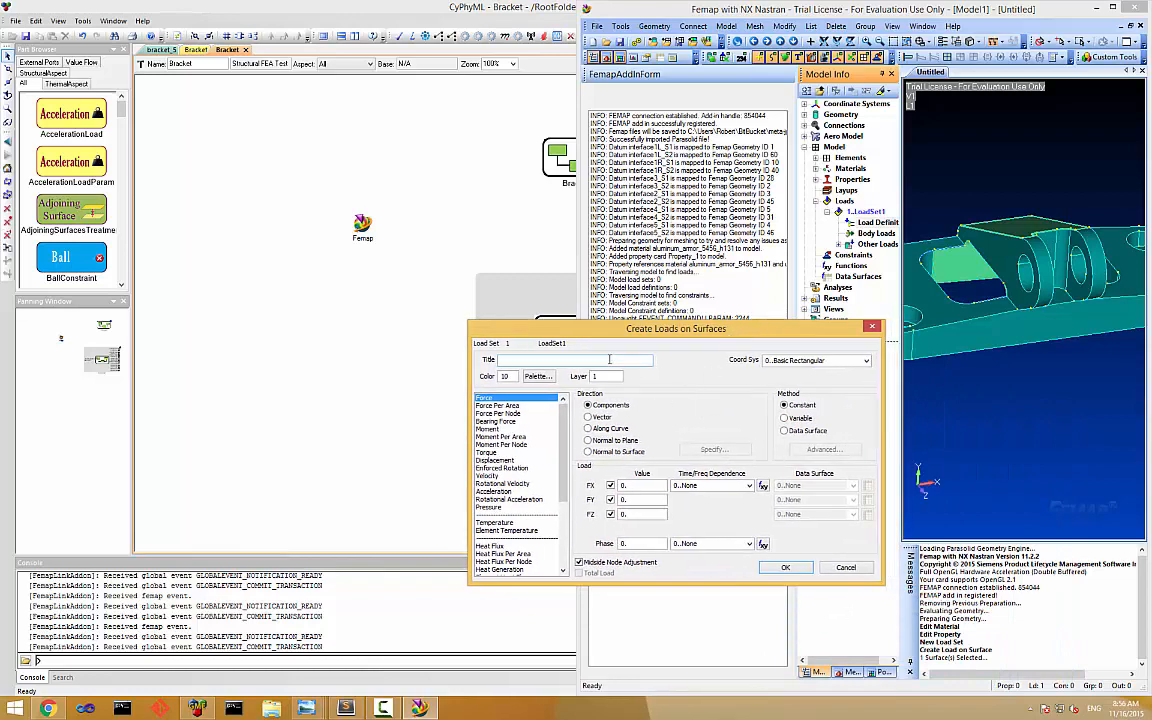
pyautogui.write('Load1')
pyautogui.click(623, 514)
pyautogui.write('-8000')
pyautogui.click(795, 568)
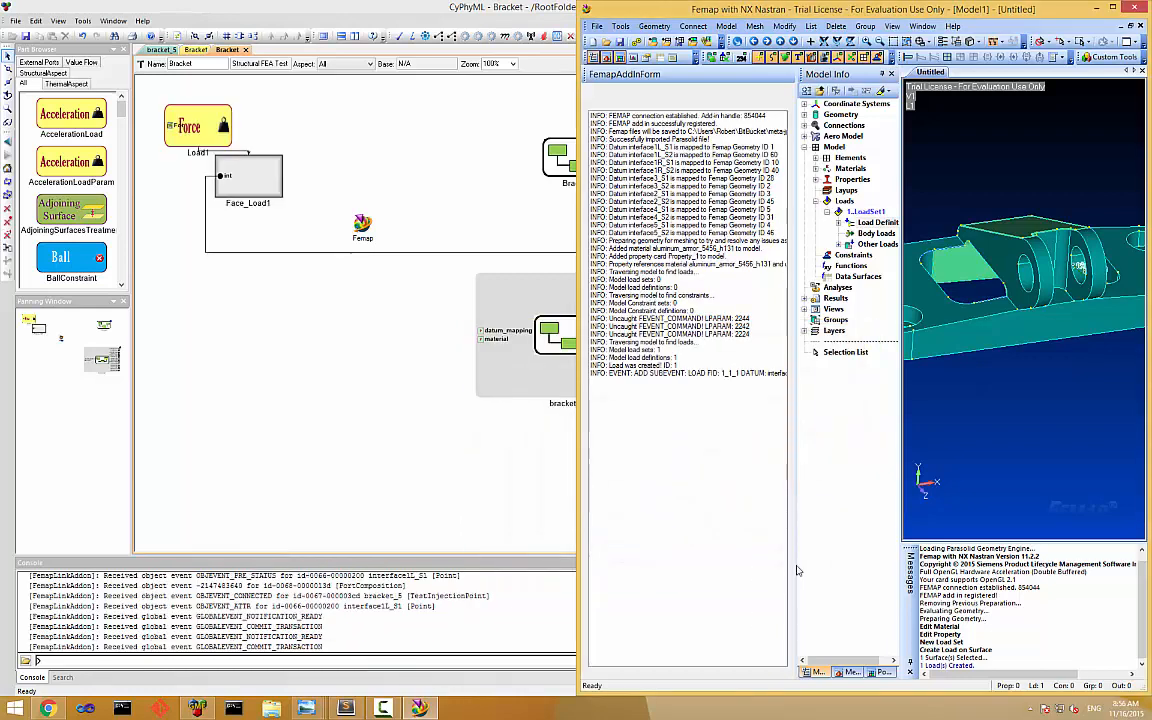
# Switch to CyPhyML and set the Z direction value of the Force in Load1 to -16000.
pyautogui.click(466, 429)
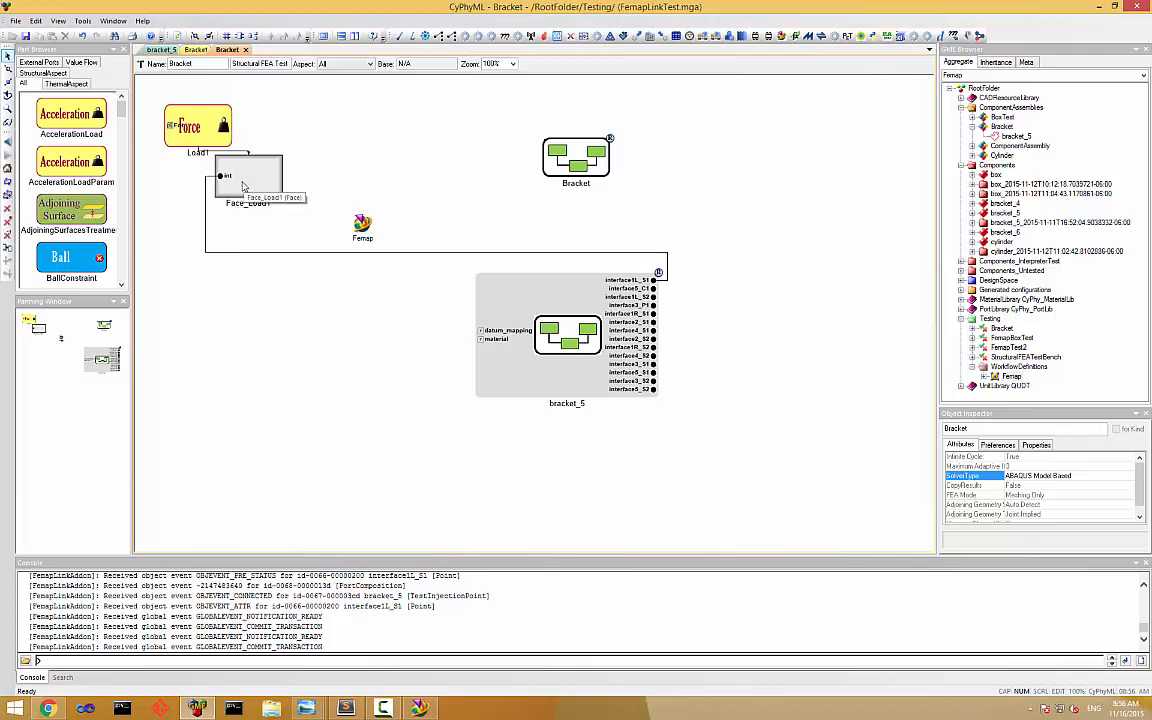
pyautogui.doubleClick(186, 133)
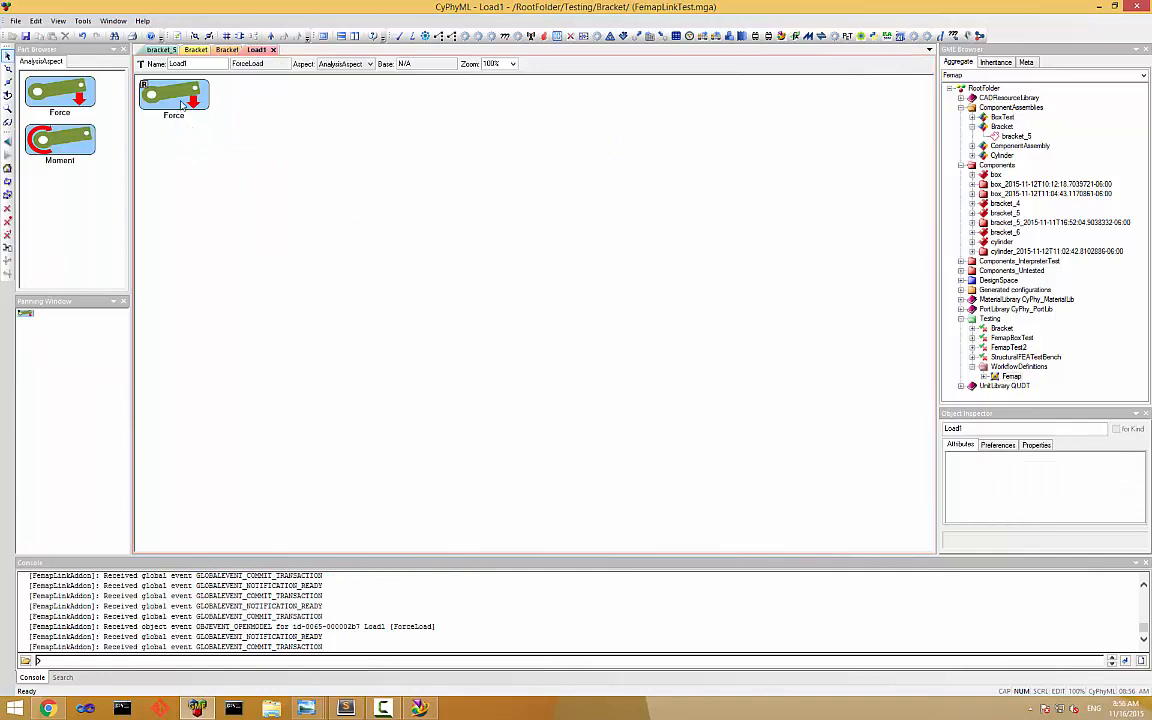
pyautogui.click(182, 105)
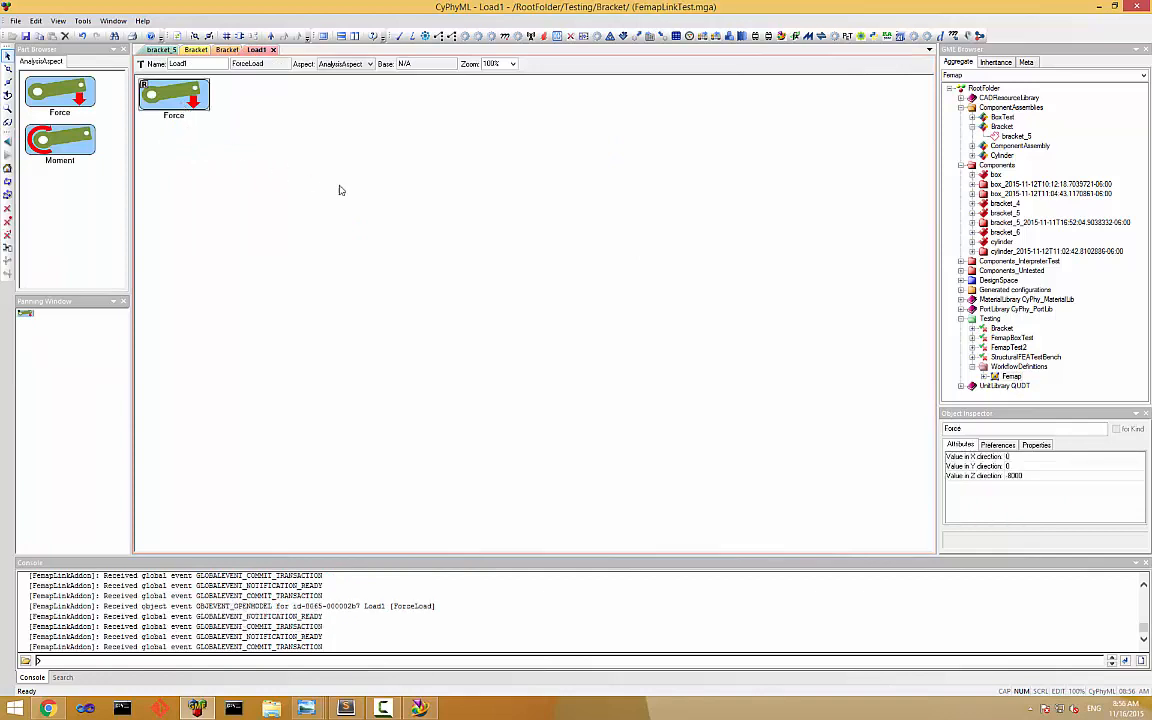
pyautogui.click(1013, 476)
pyautogui.write('-15000')
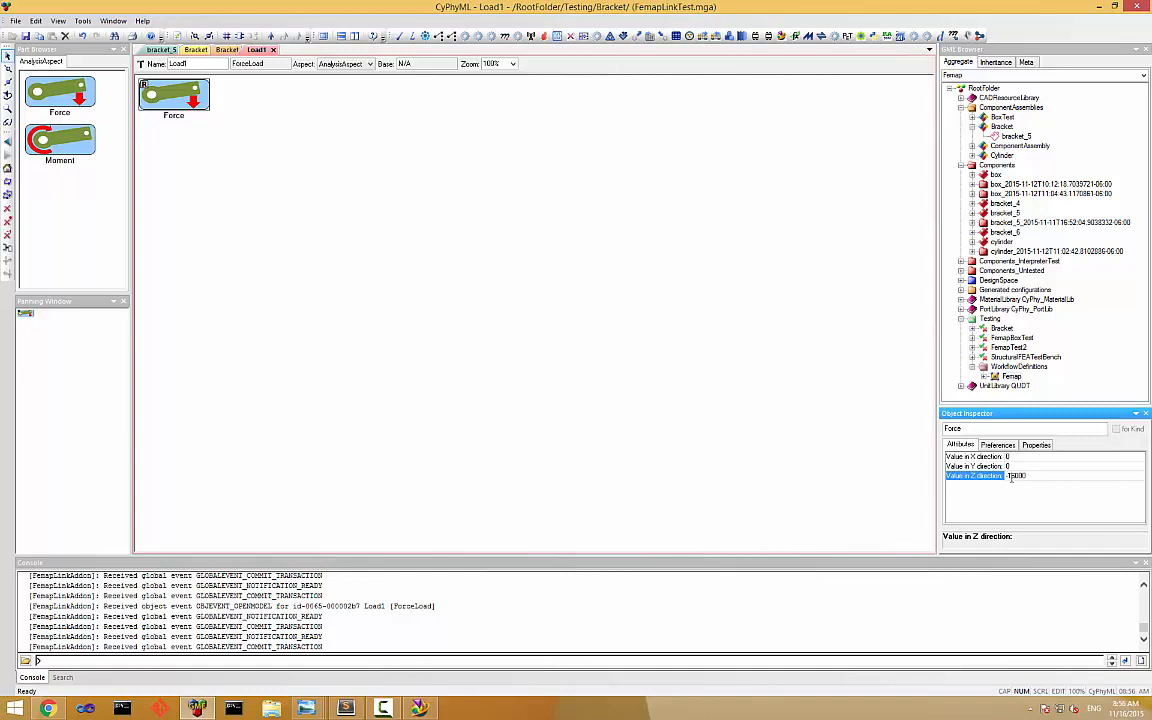
pyautogui.press('Return')
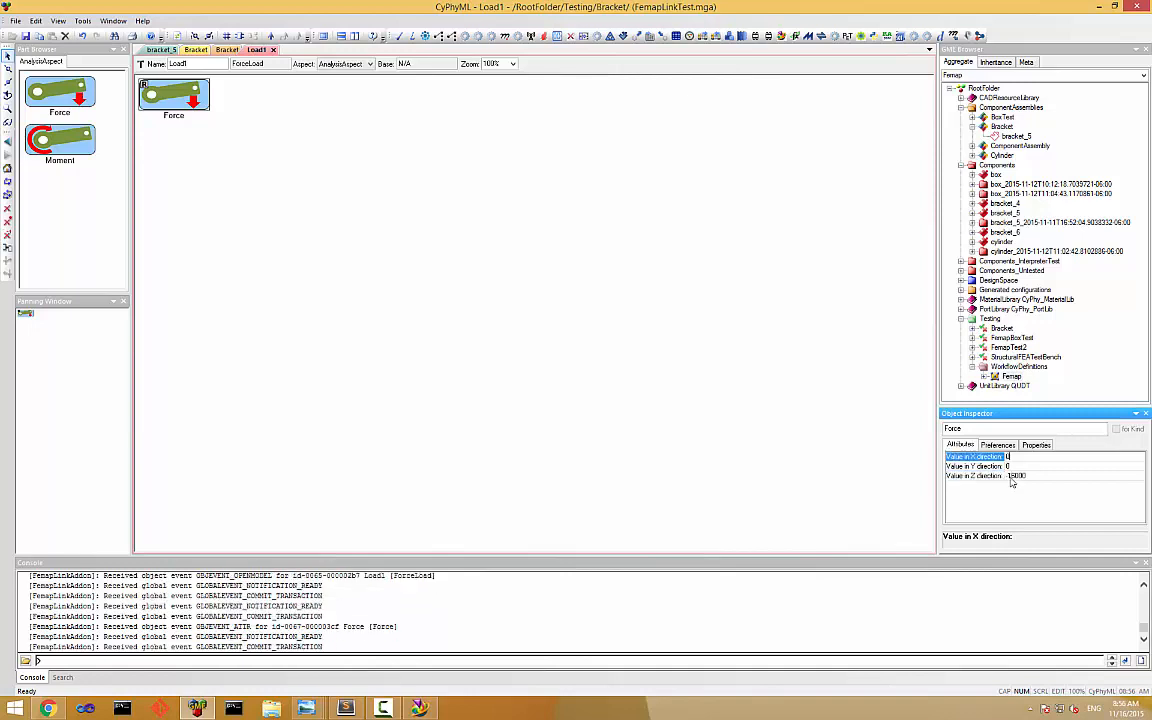
# Switch back to Femap and check the force components in Load1's definition.
pyautogui.click(421, 708)
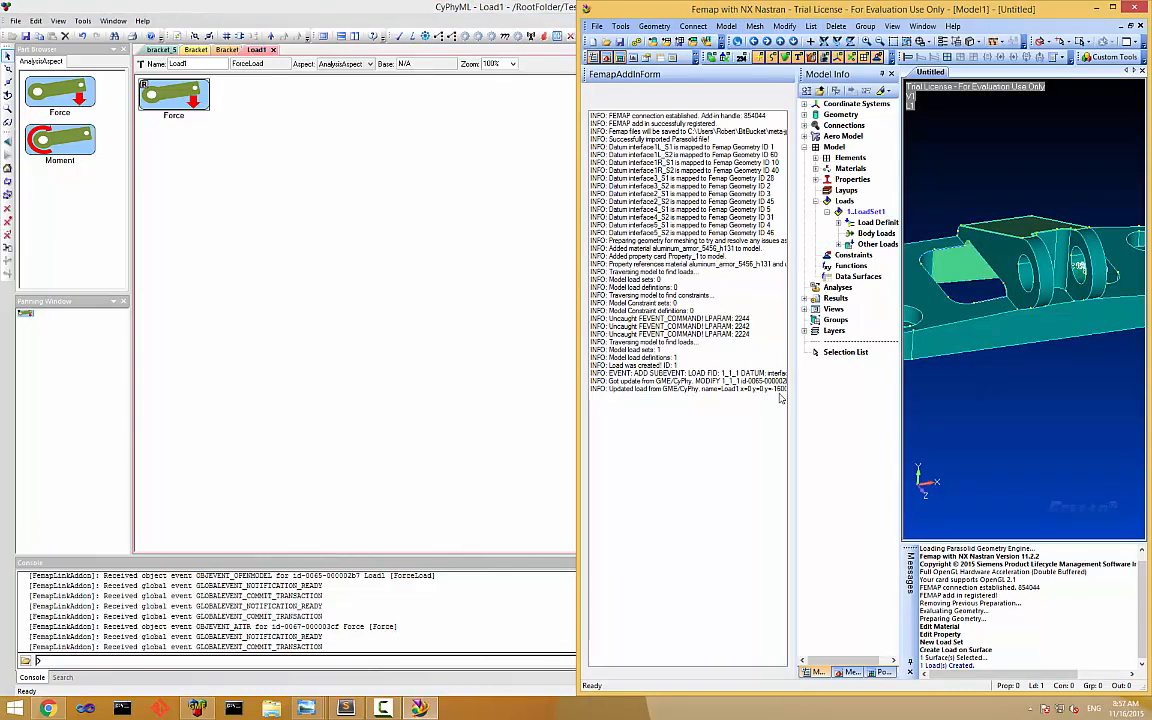
pyautogui.click(838, 222)
pyautogui.rightClick(877, 233)
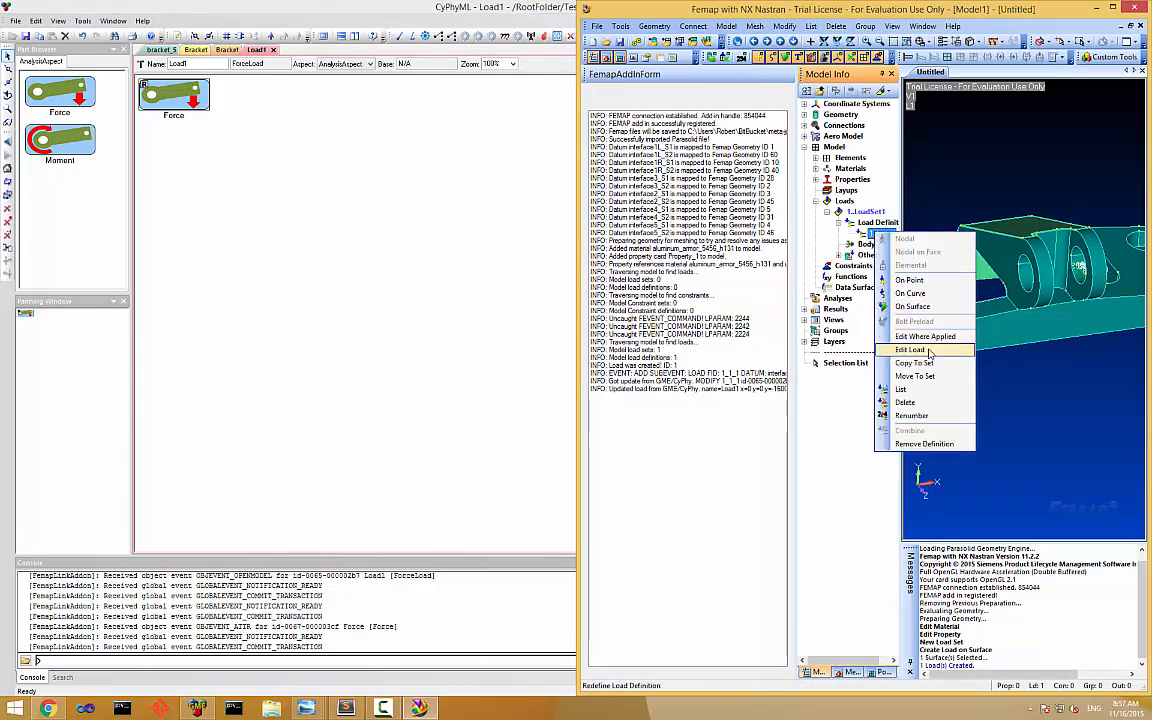
pyautogui.click(910, 349)
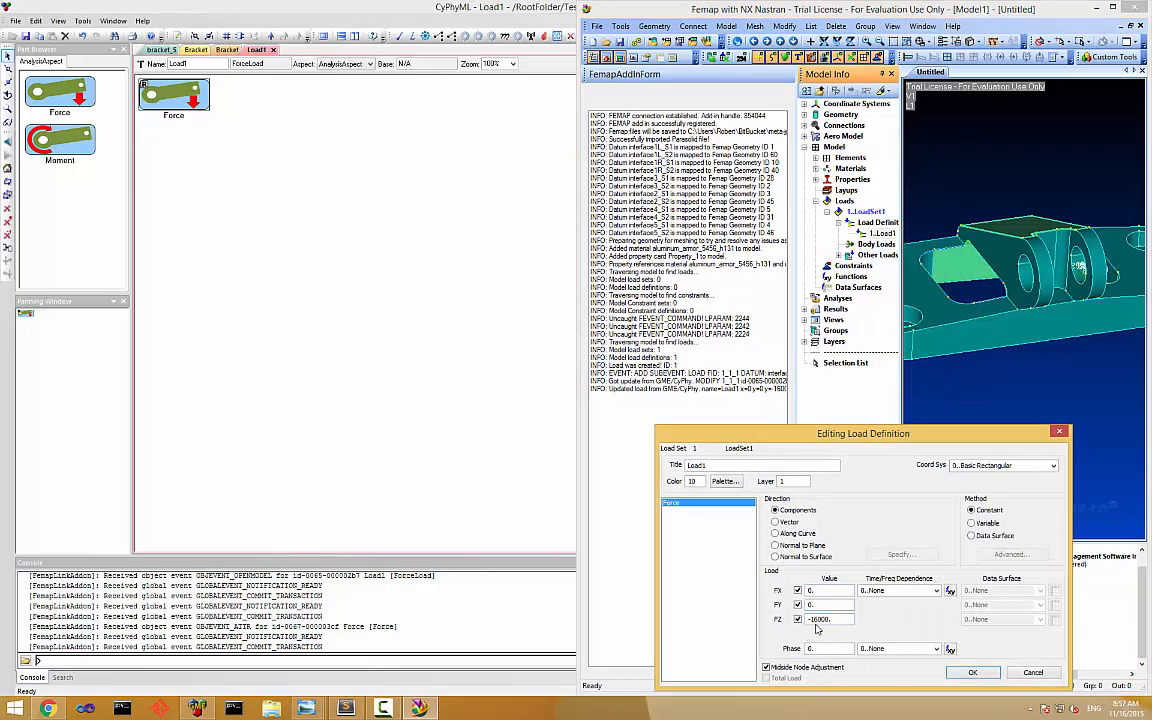
pyautogui.click(968, 673)
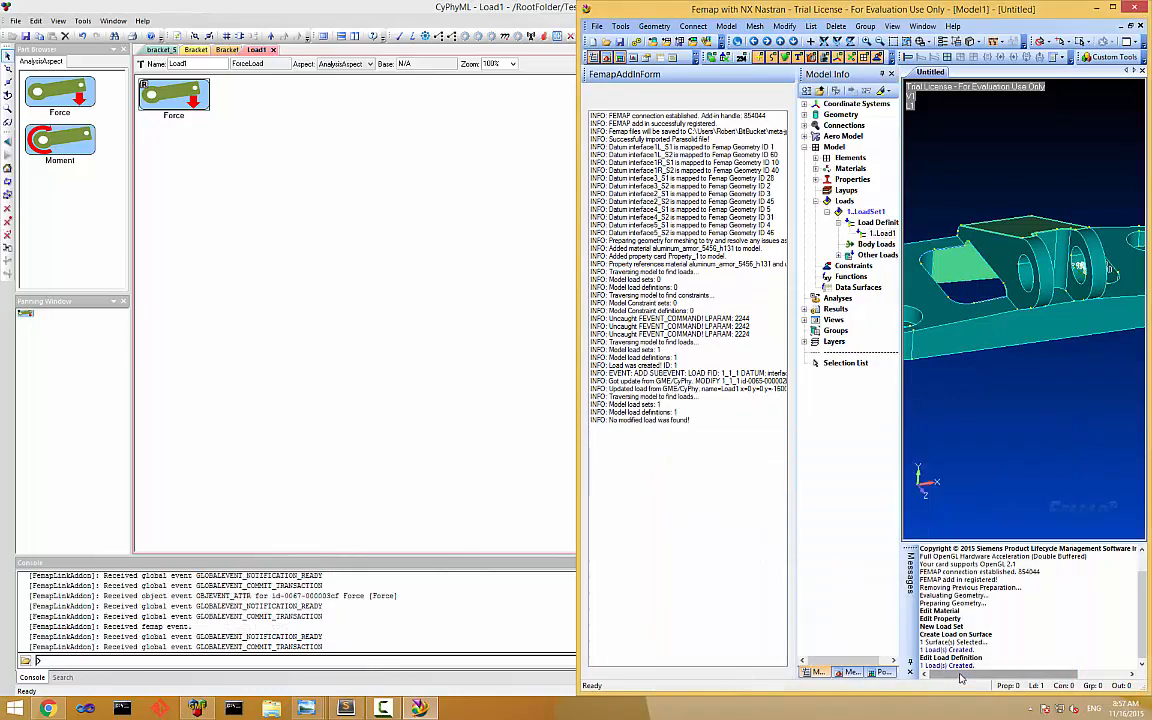
# Create a new constraint set titled ConstraintSet1.
pyautogui.click(827, 212)
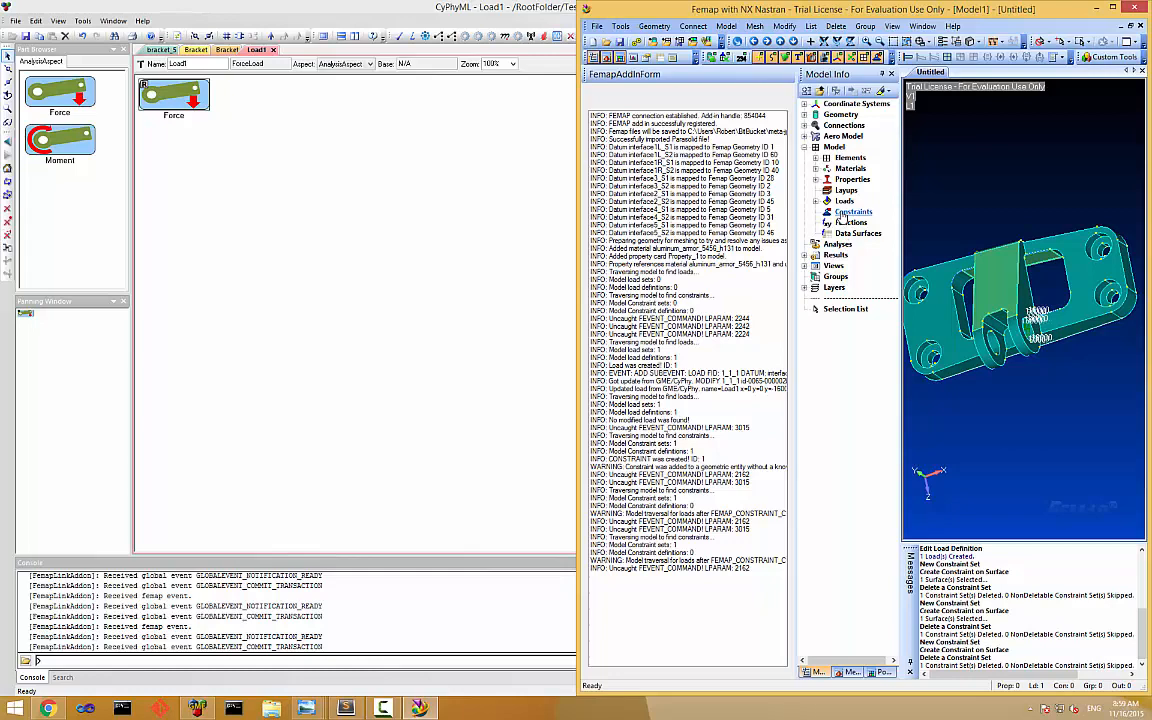
pyautogui.rightClick(843, 216)
pyautogui.click(855, 199)
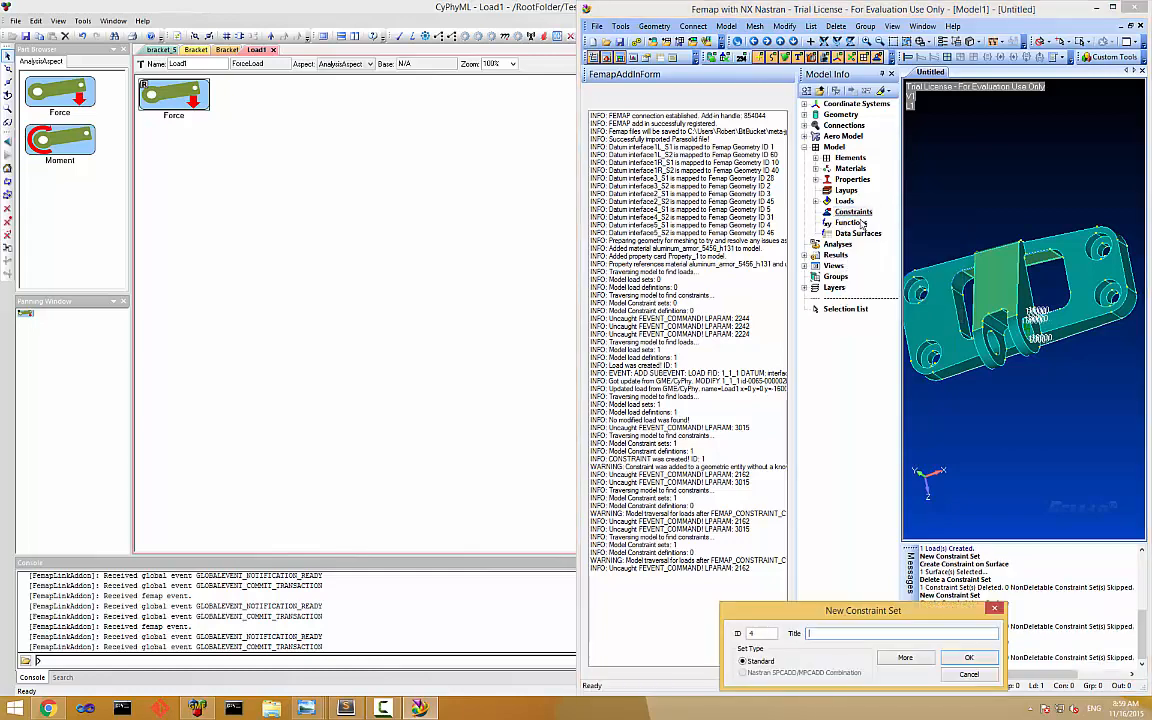
pyautogui.write('ConstraintSet1')
pyautogui.press('Return')
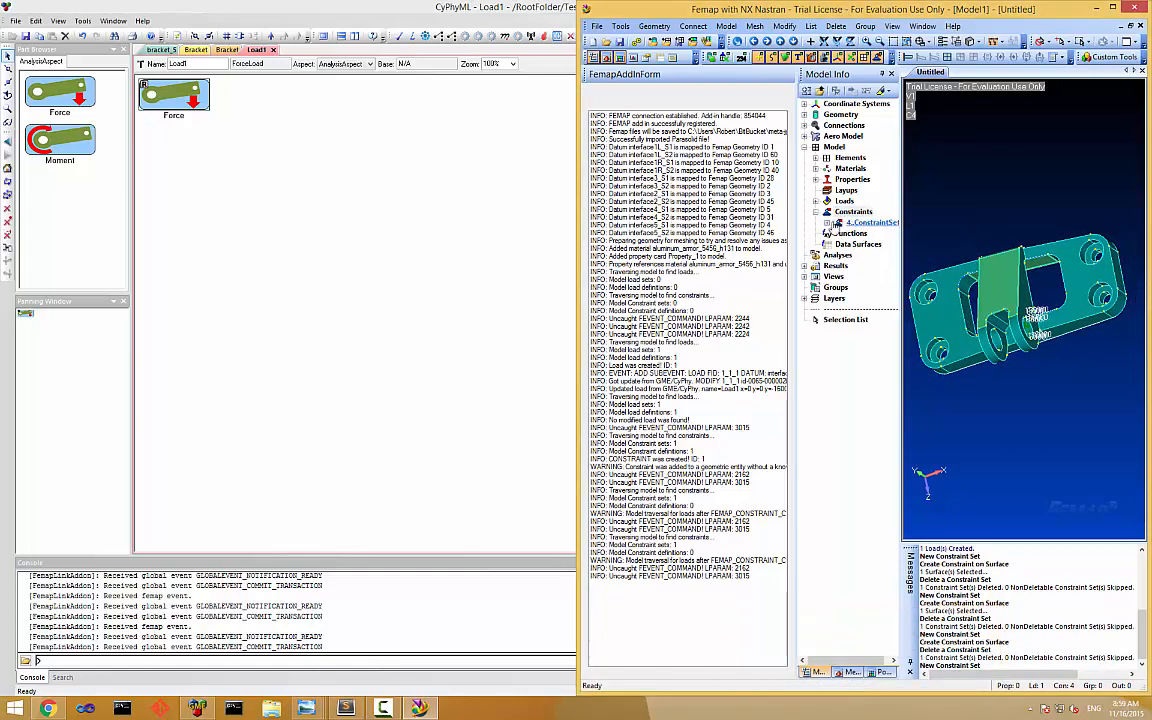
# Start a surface constraint in ConstraintSet1, choosing surface 5 at the lower-left mounting hole of the bracket.
pyautogui.rightClick(865, 225)
pyautogui.click(908, 307)
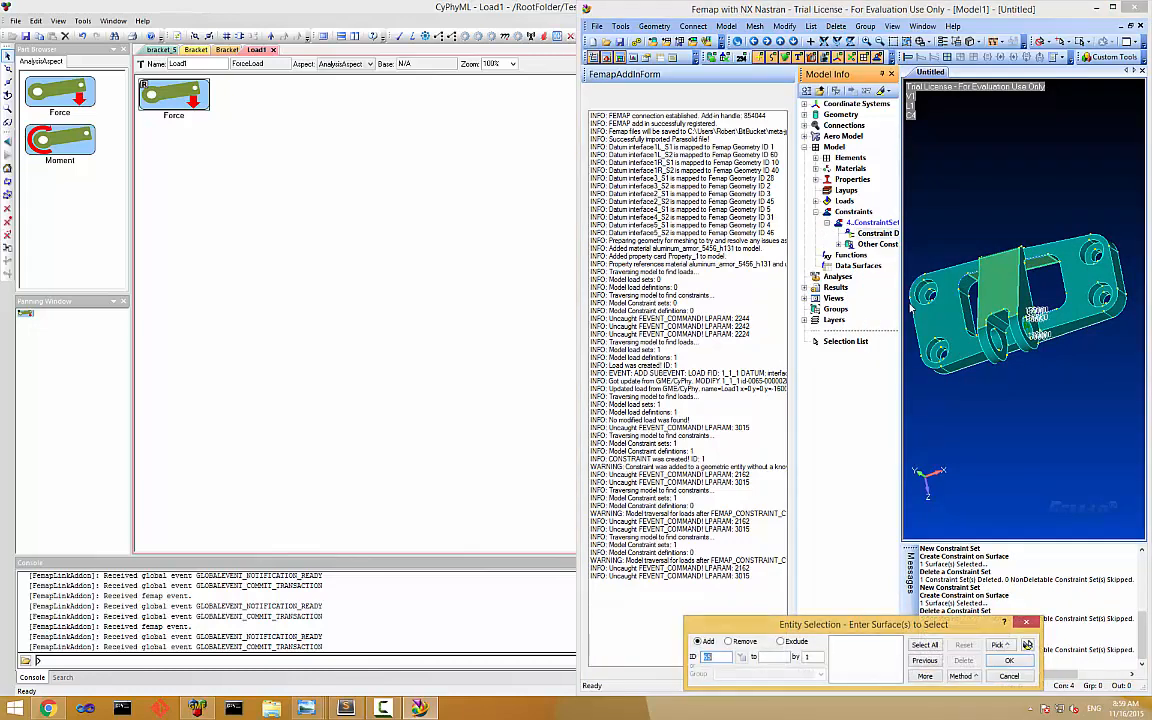
pyautogui.click(921, 346)
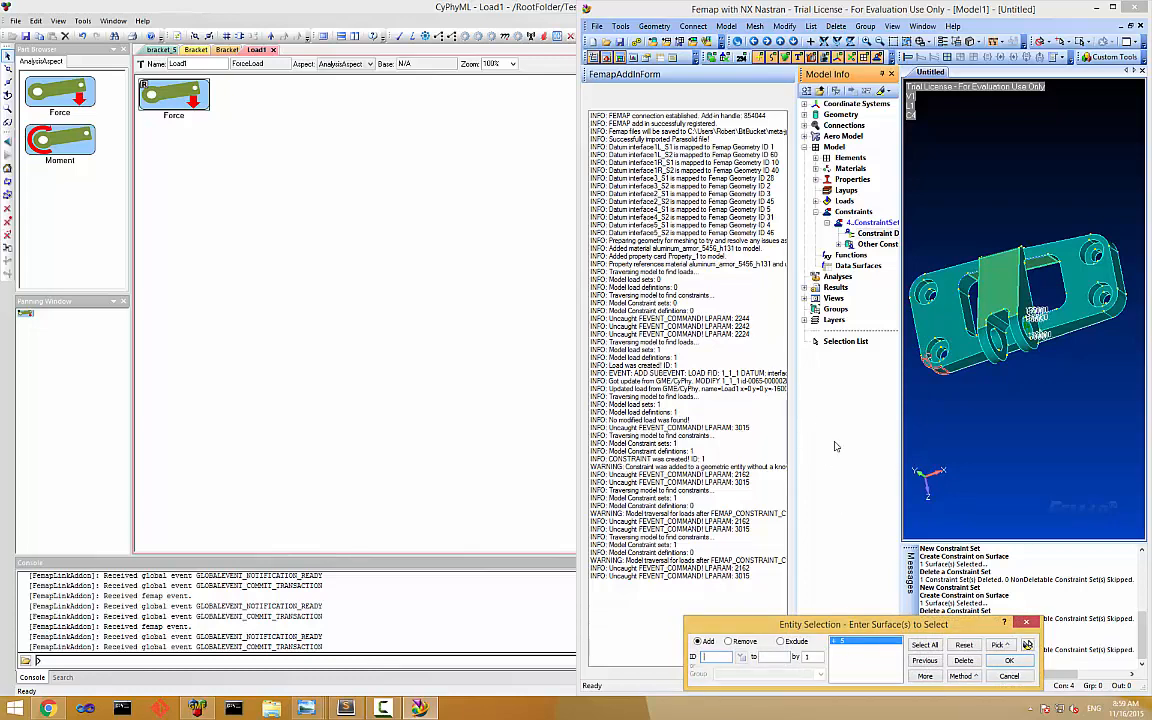
pyautogui.click(1009, 660)
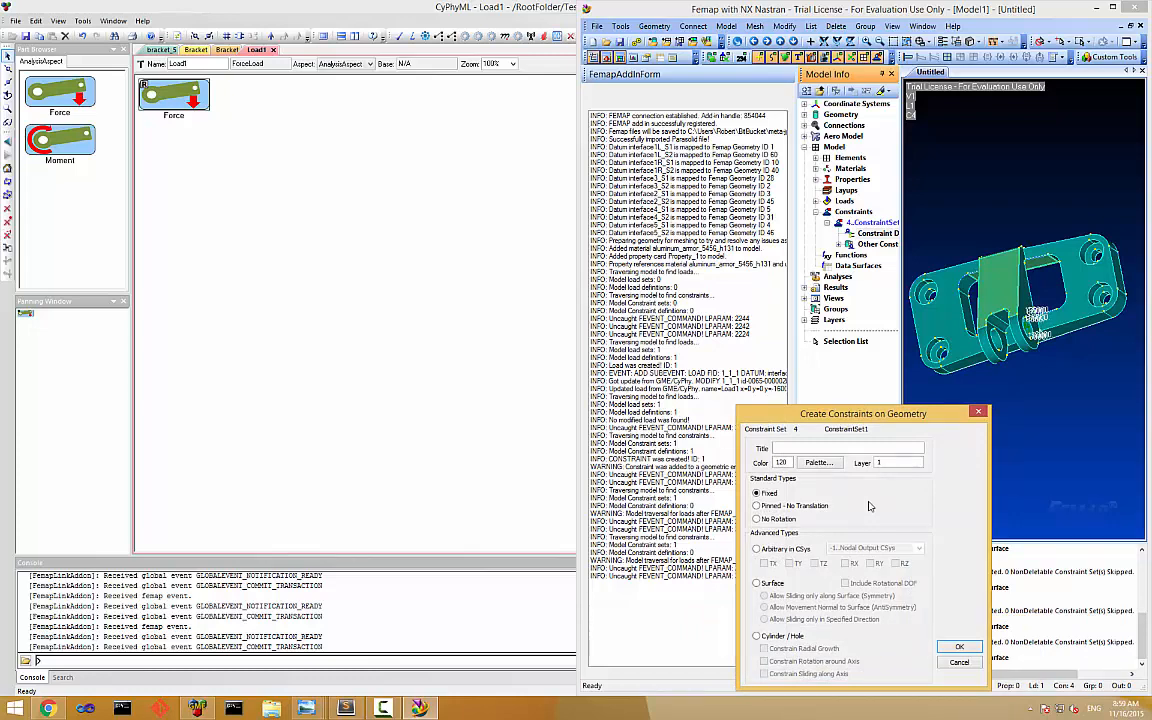
# Title the constraint FixedConstraint1 and define it as Arbitrary in CSys with TX, TY, TZ, RX, RY and RZ all constrained.
pyautogui.click(841, 448)
pyautogui.write('FixedConstraint1')
pyautogui.click(756, 548)
pyautogui.click(764, 563)
pyautogui.click(790, 563)
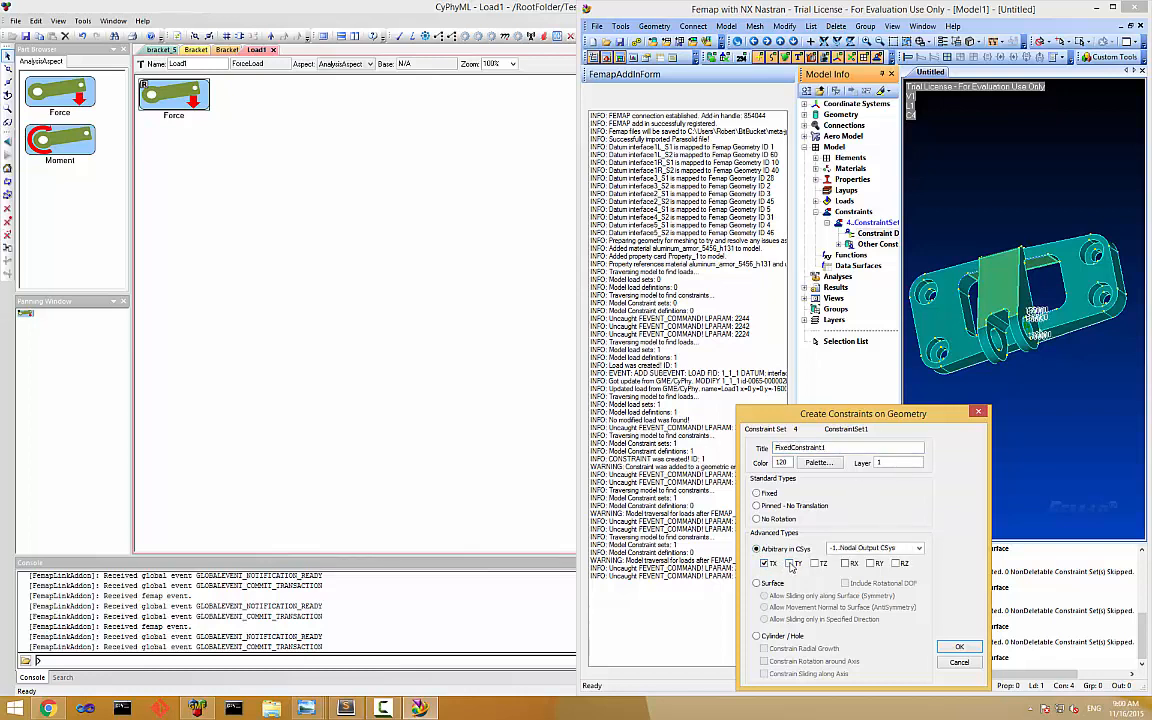
pyautogui.click(815, 563)
pyautogui.click(845, 563)
pyautogui.click(870, 563)
pyautogui.click(895, 563)
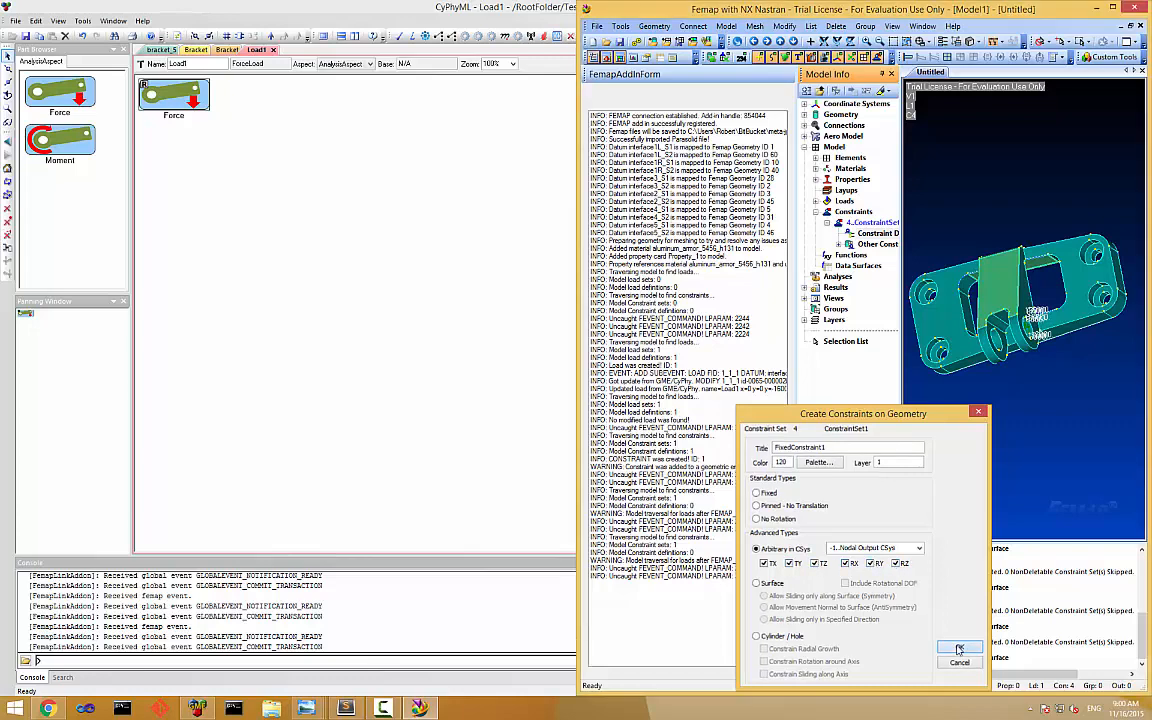
pyautogui.click(955, 647)
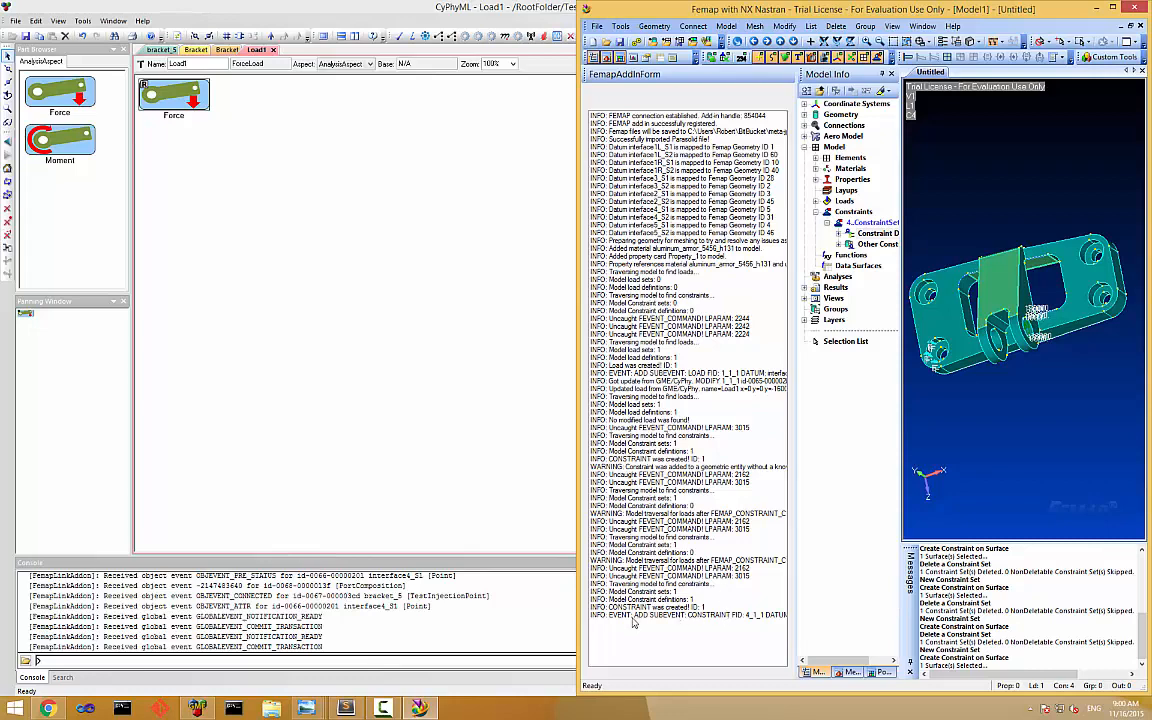
# Switch to CyPhyML, return to the Bracket test bench and inspect the rotation attributes of FixedConstraint1.
pyautogui.click(390, 305)
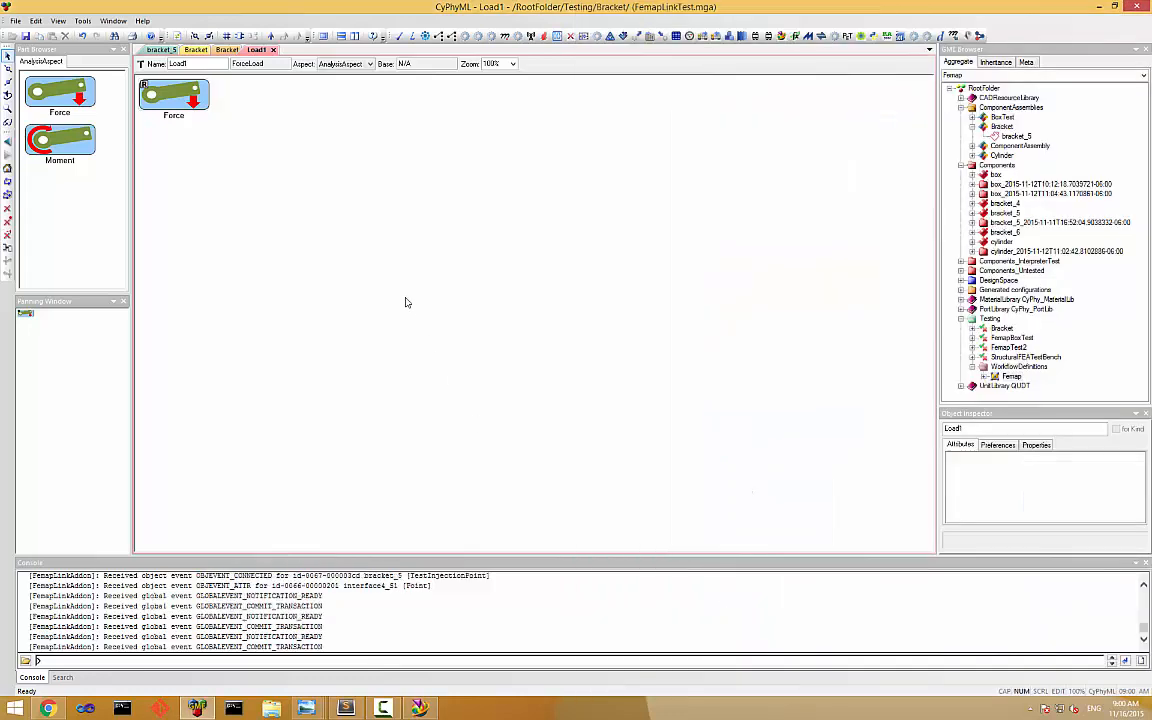
pyautogui.click(272, 49)
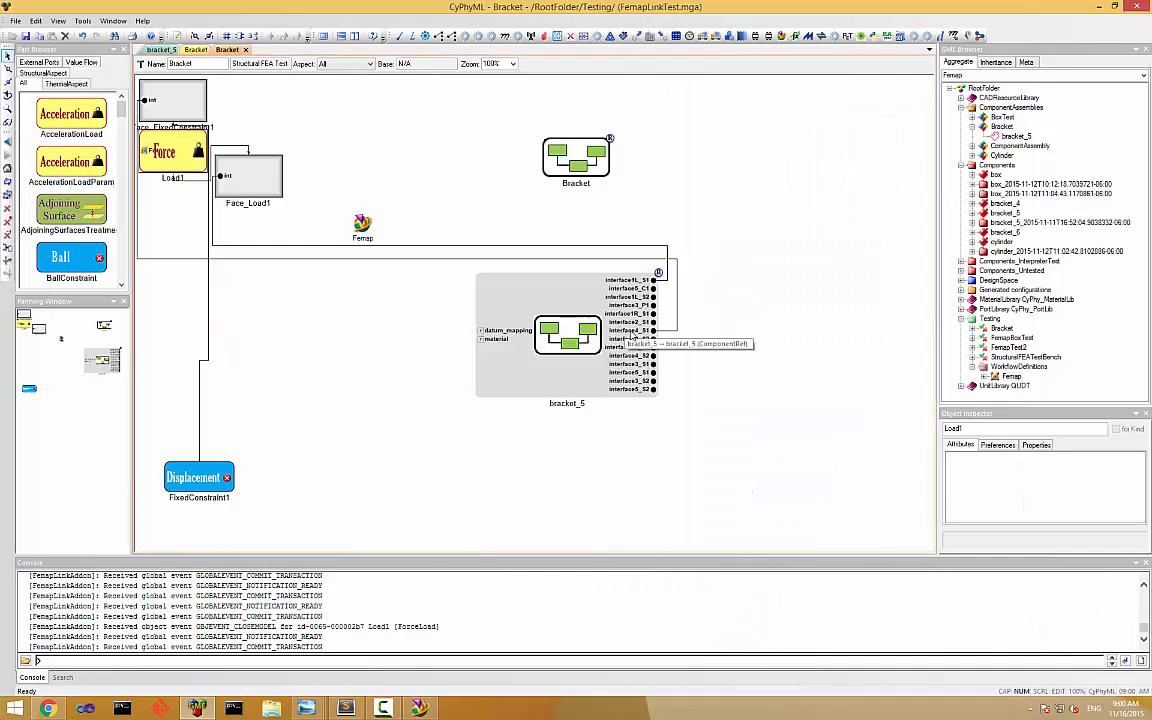
pyautogui.doubleClick(199, 476)
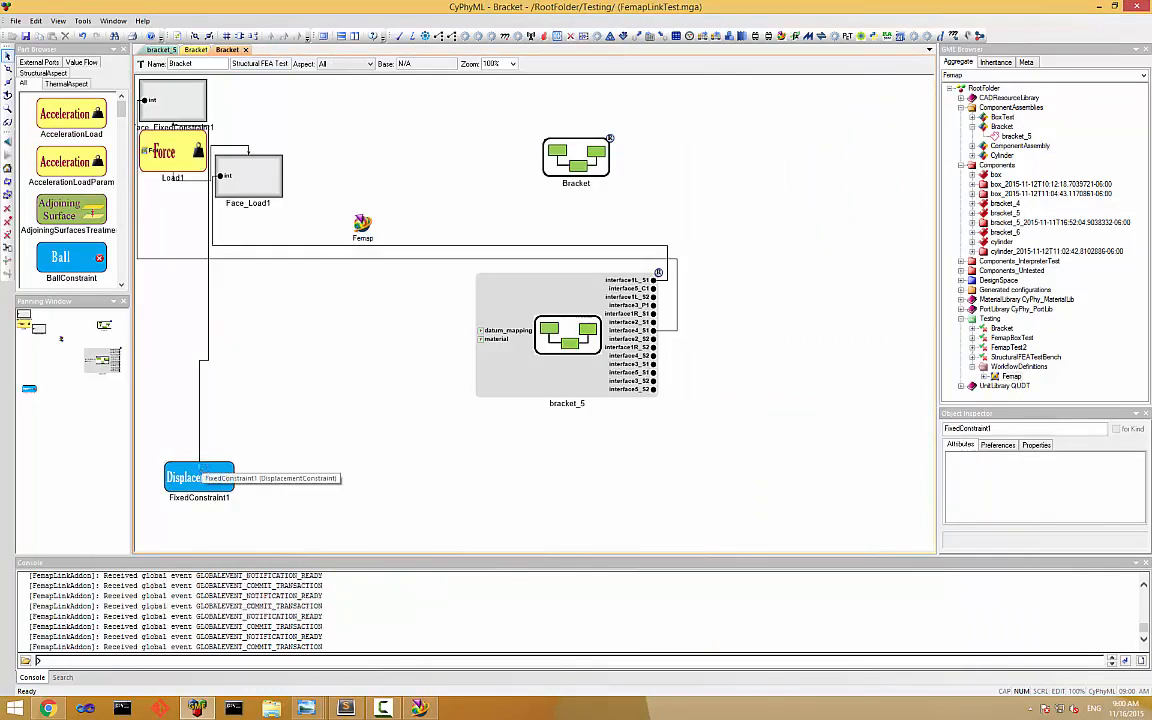
pyautogui.click(155, 103)
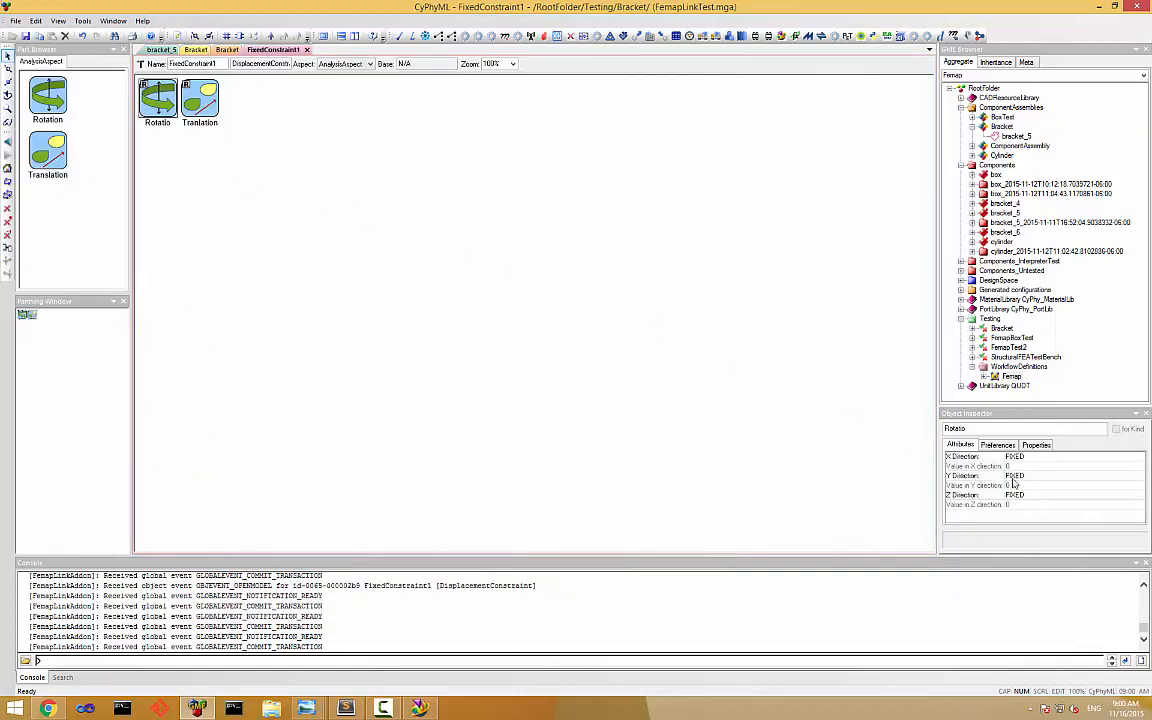
# Close the FixedConstraint1 model and run FemapLink from the Bracket test bench in CyPhyML.
pyautogui.click(307, 50)
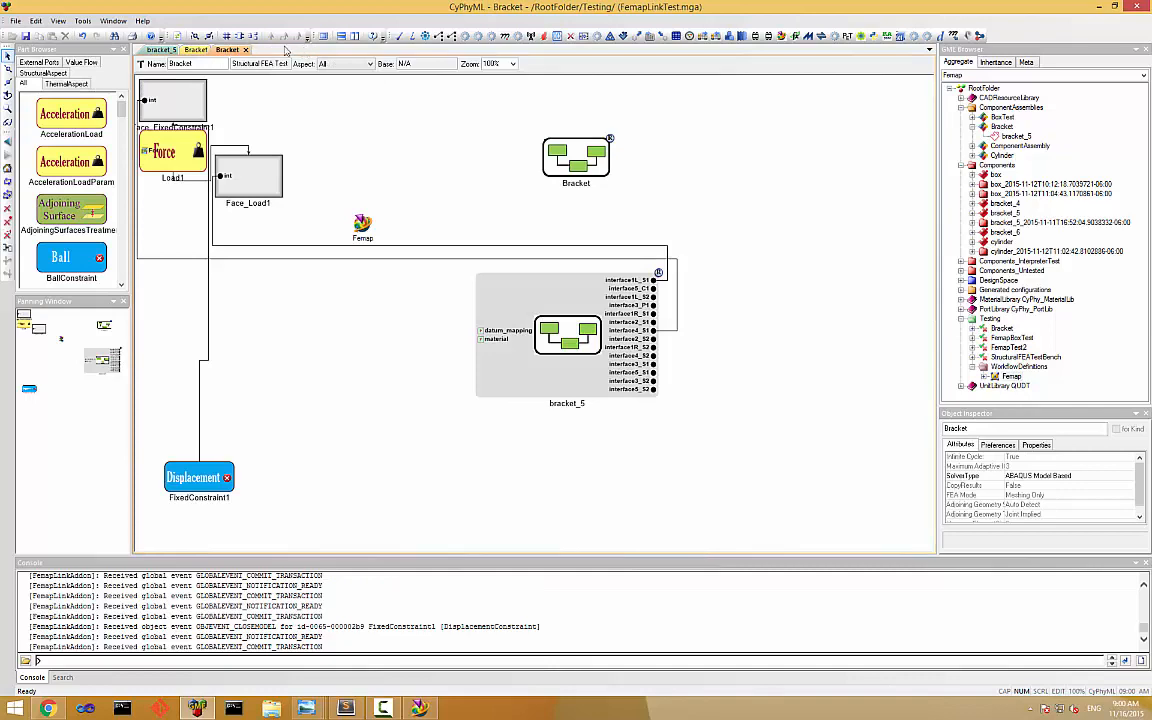
pyautogui.click(420, 708)
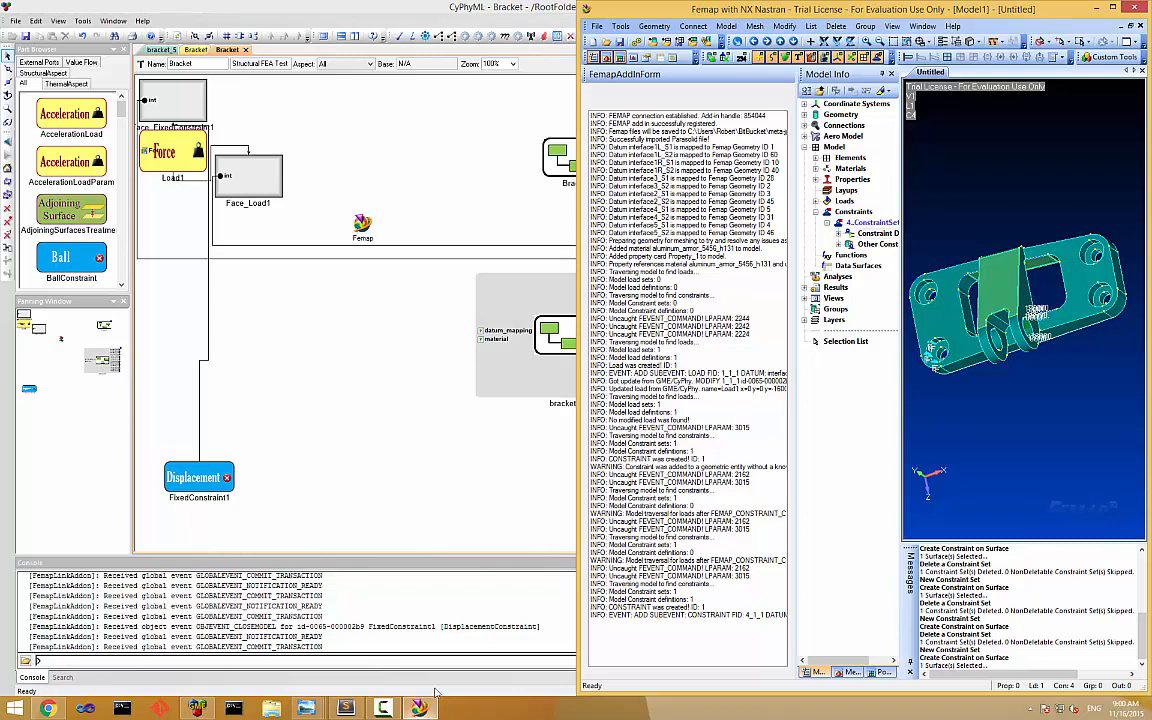
pyautogui.click(433, 182)
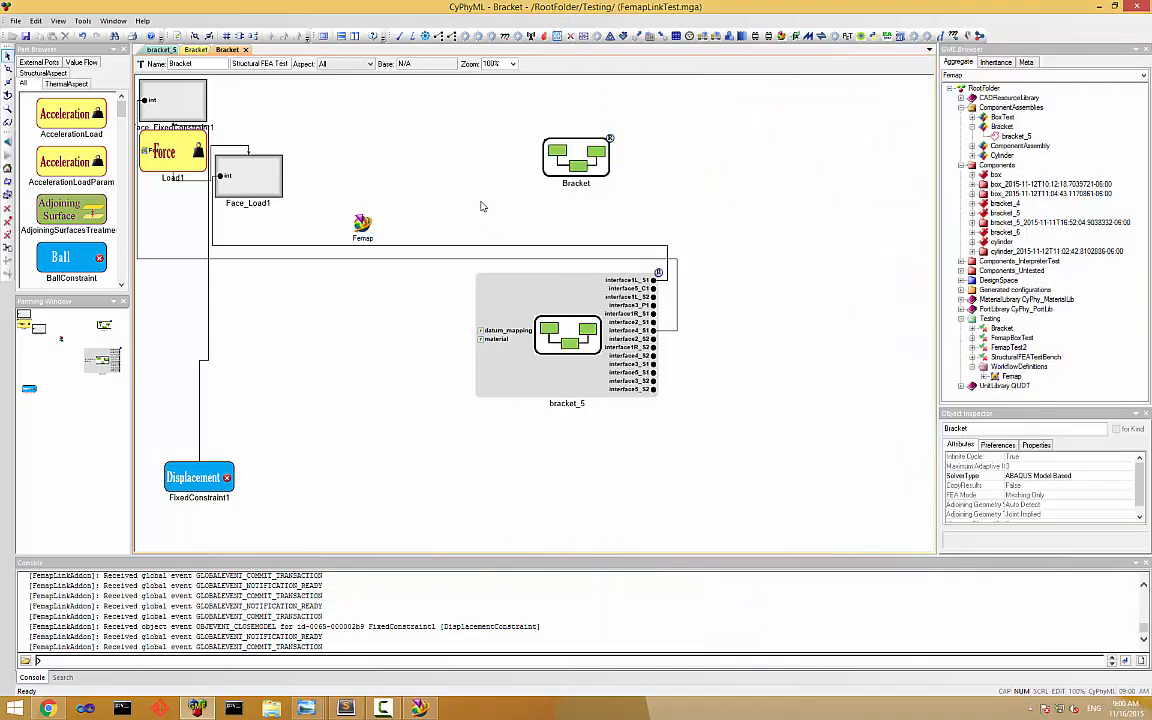
pyautogui.click(783, 39)
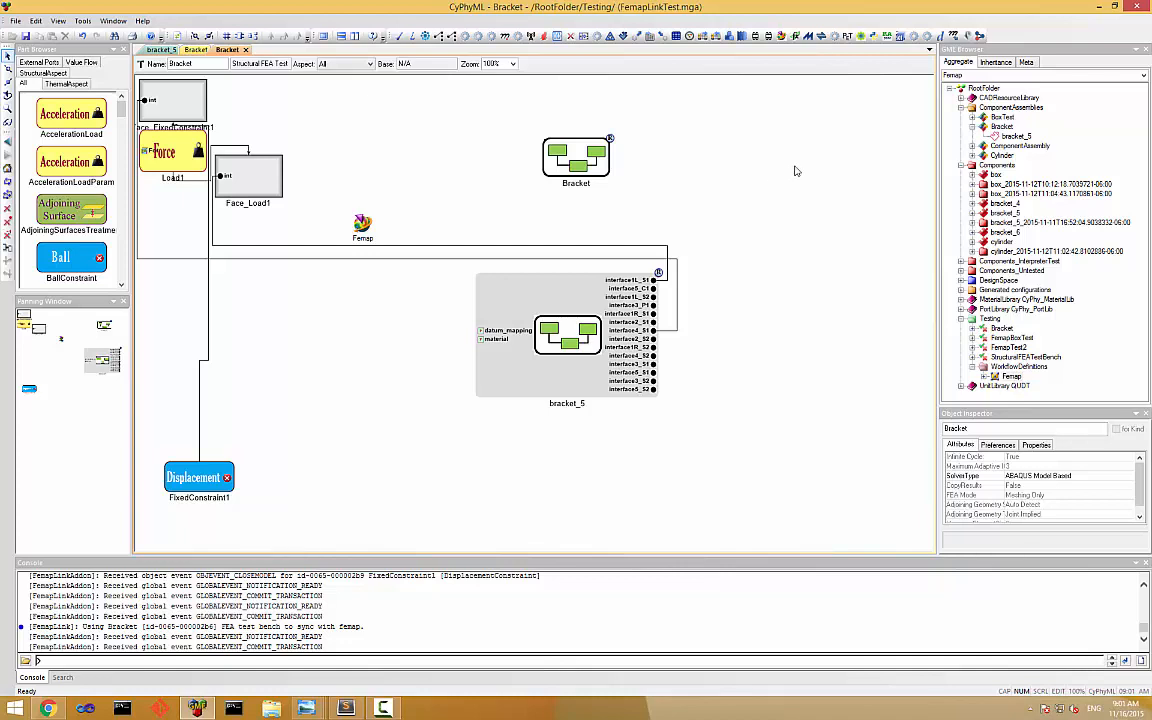
# Open the Bracket component assembly and replace the component behind its bracket_5 reference with bracket_6.
pyautogui.doubleClick(994, 128)
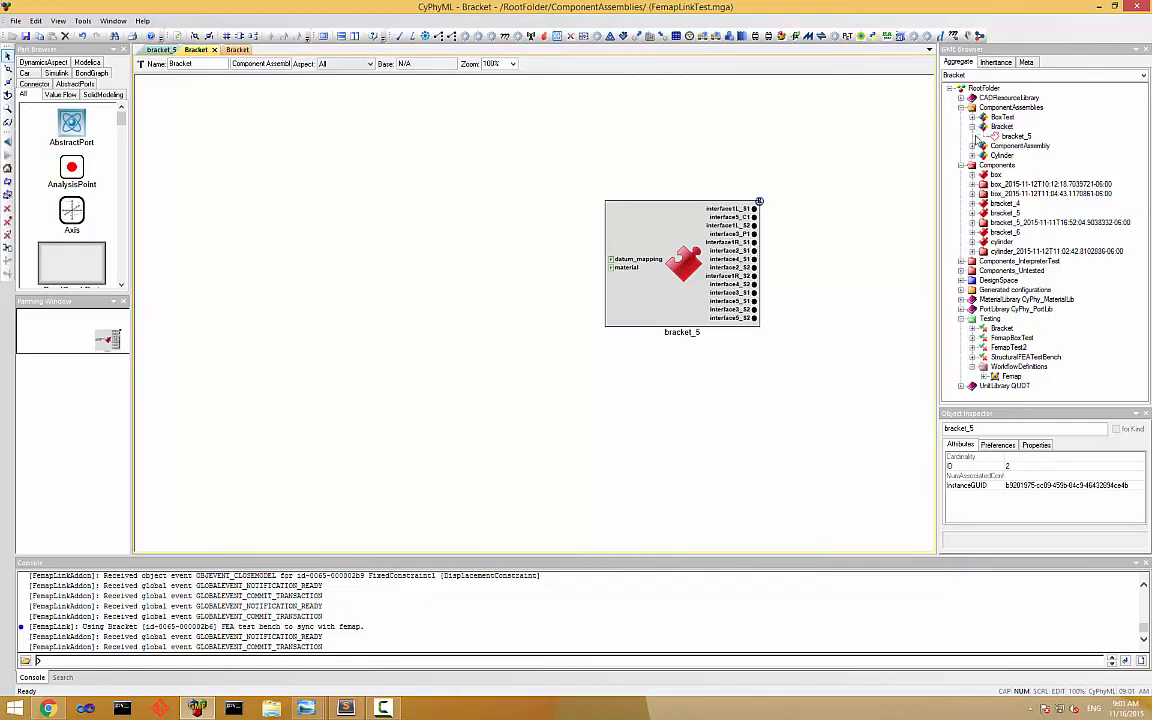
pyautogui.moveTo(983, 241); pyautogui.dragTo(660, 236)
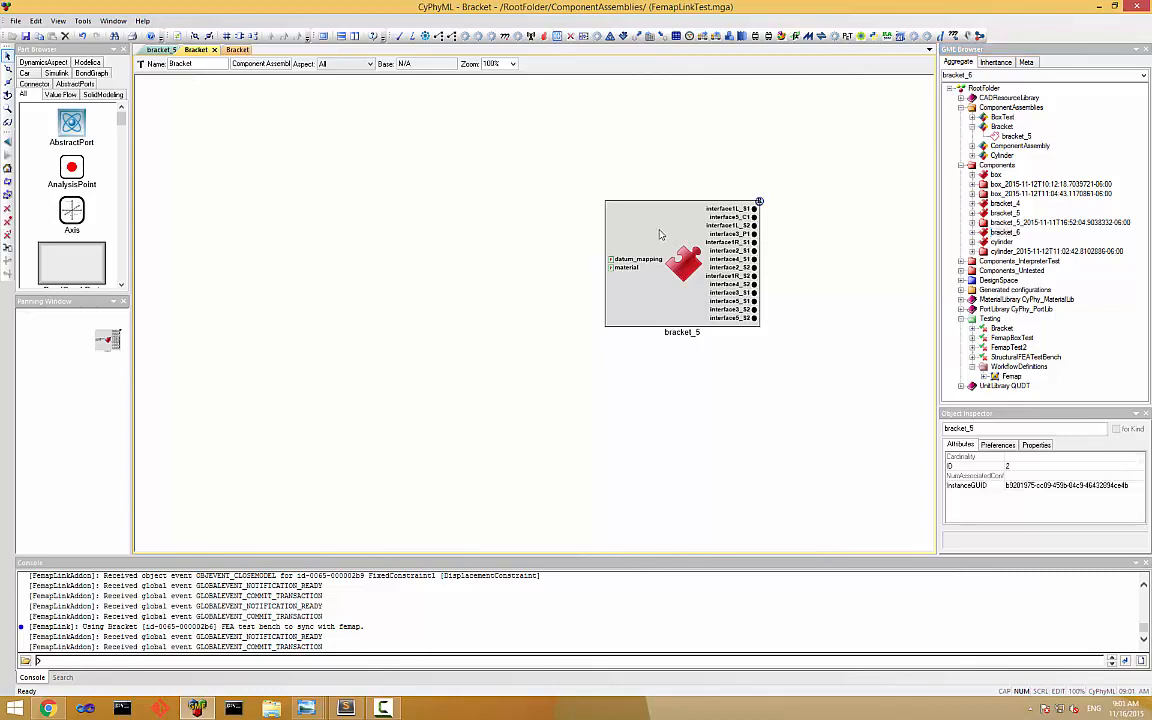
# Return to the Bracket test bench and launch FemapLink with mesh events off and saving the Femap model on exit enabled.
pyautogui.click(234, 51)
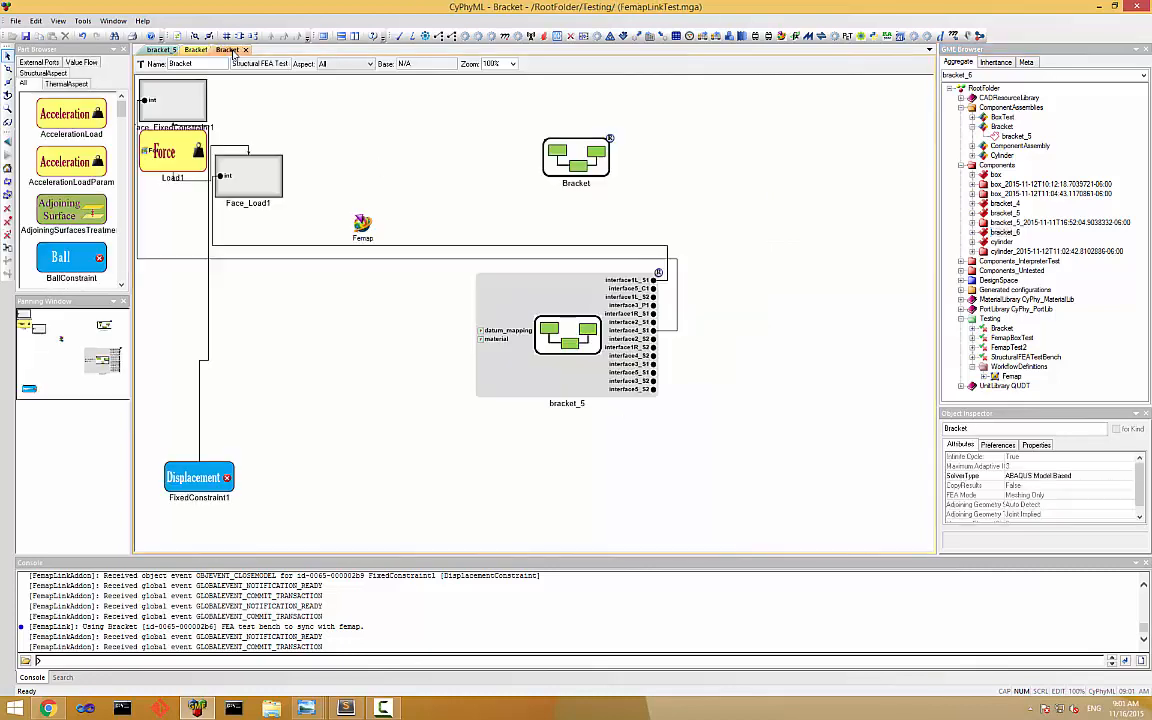
pyautogui.click(556, 345)
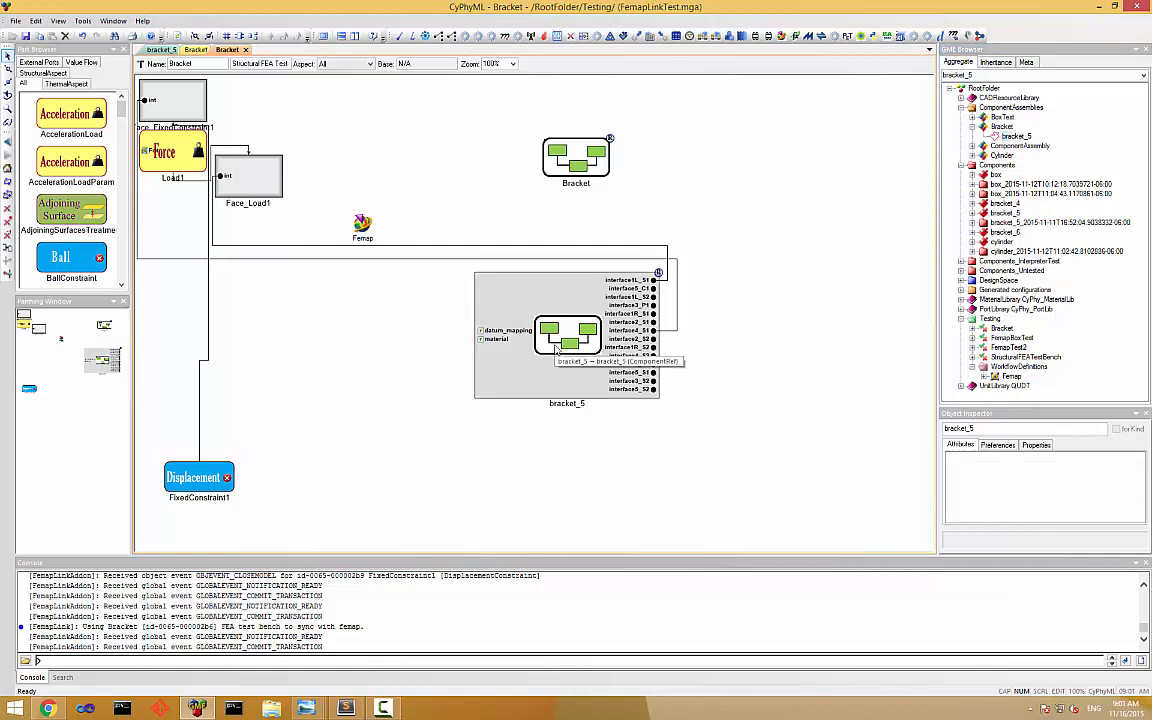
pyautogui.click(703, 37)
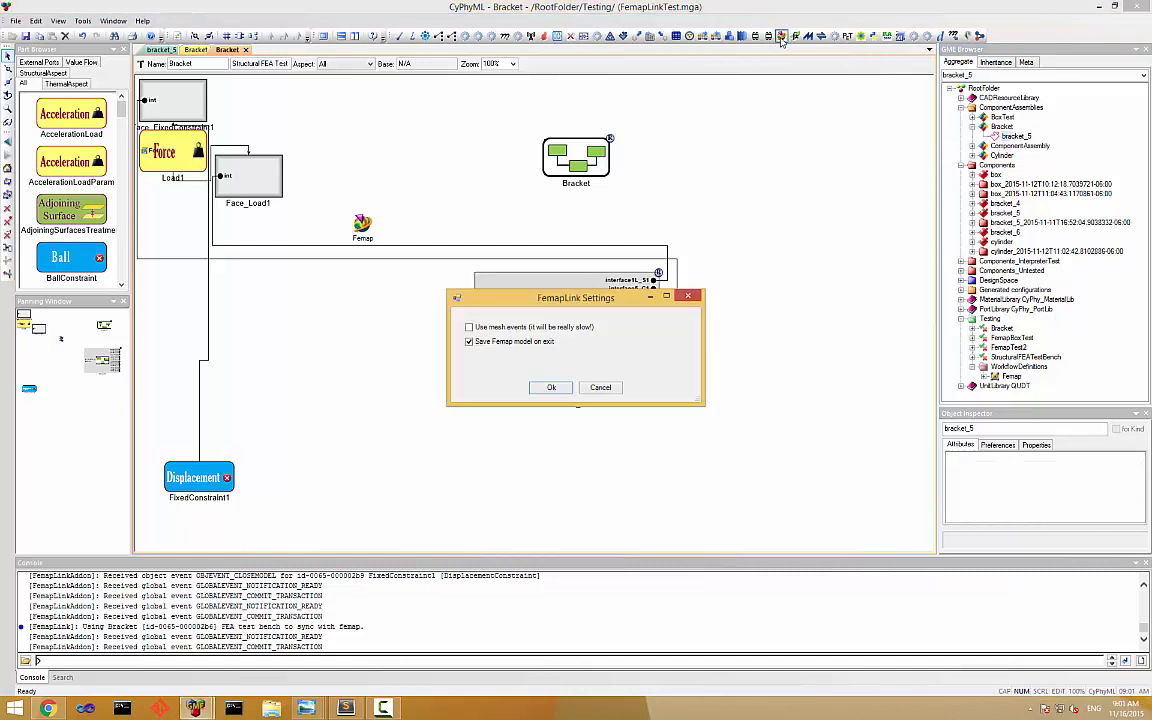
pyautogui.click(551, 387)
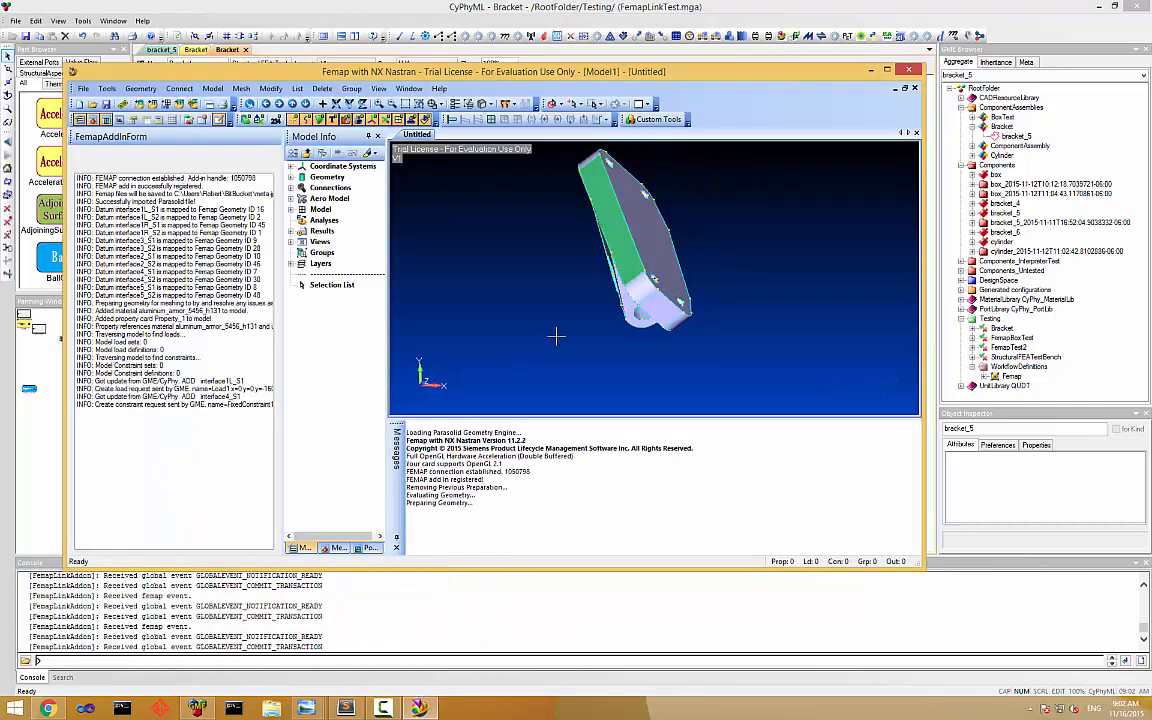
# Switch to Femap and examine the materials and properties transferred with the new bracket geometry.
pyautogui.moveTo(556, 336); pyautogui.dragTo(705, 192, button='middle')
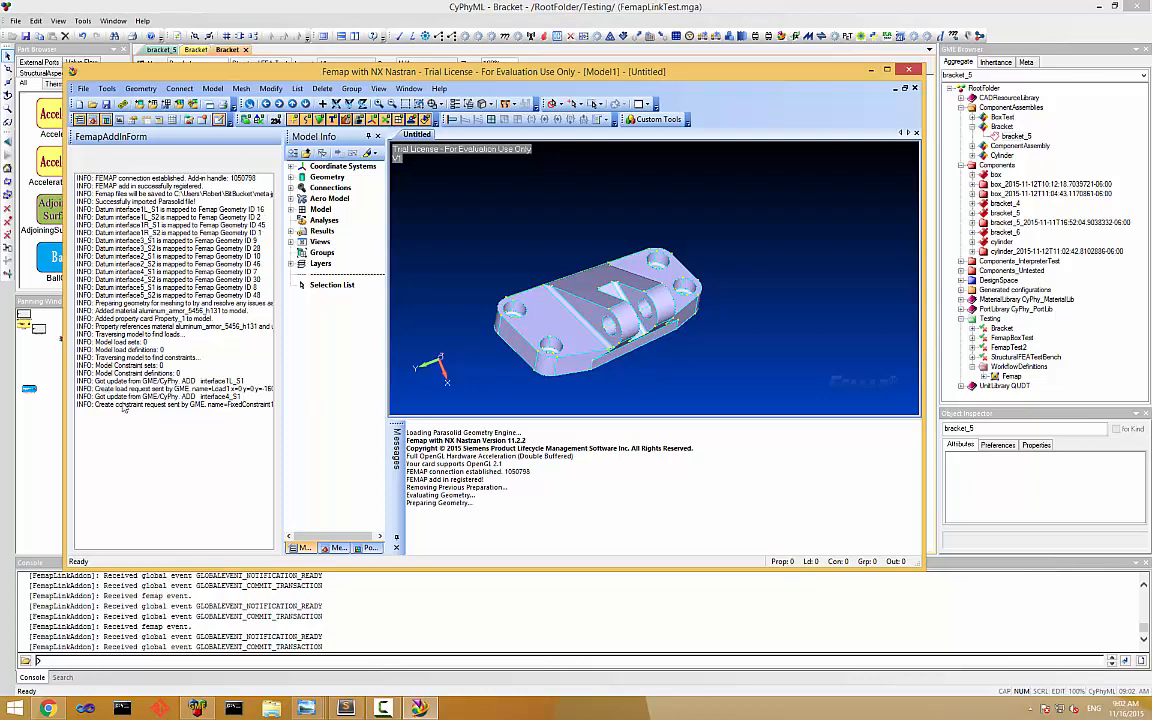
pyautogui.click(290, 209)
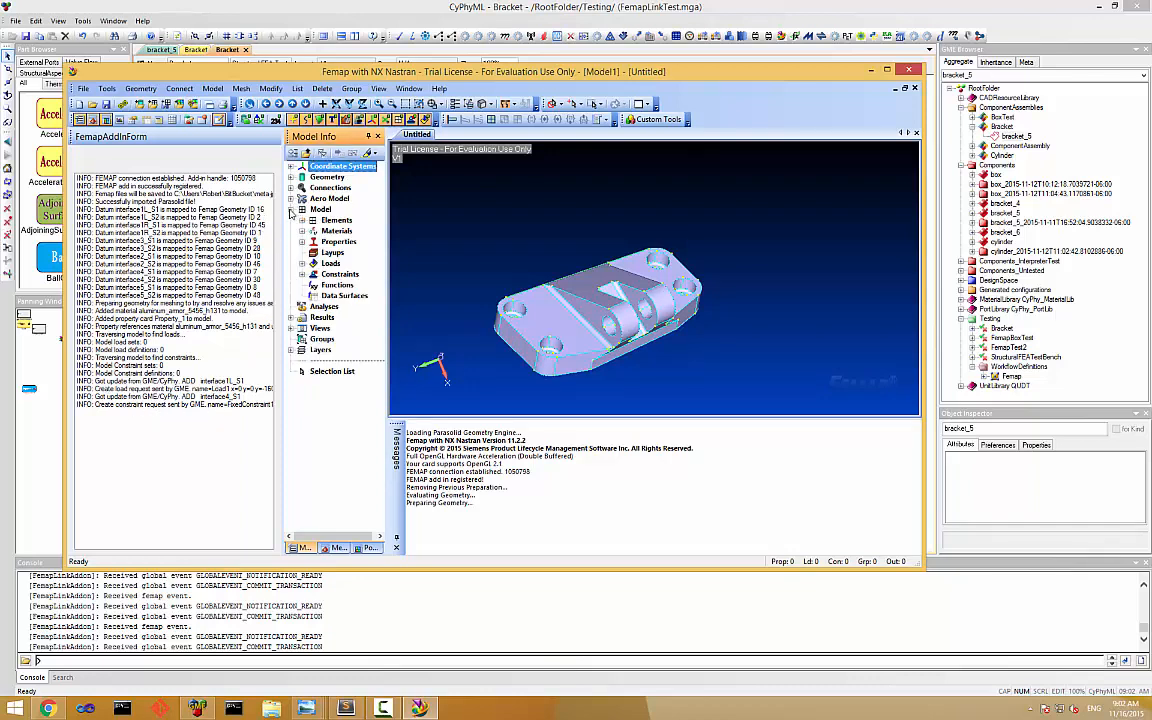
pyautogui.click(302, 231)
pyautogui.click(302, 252)
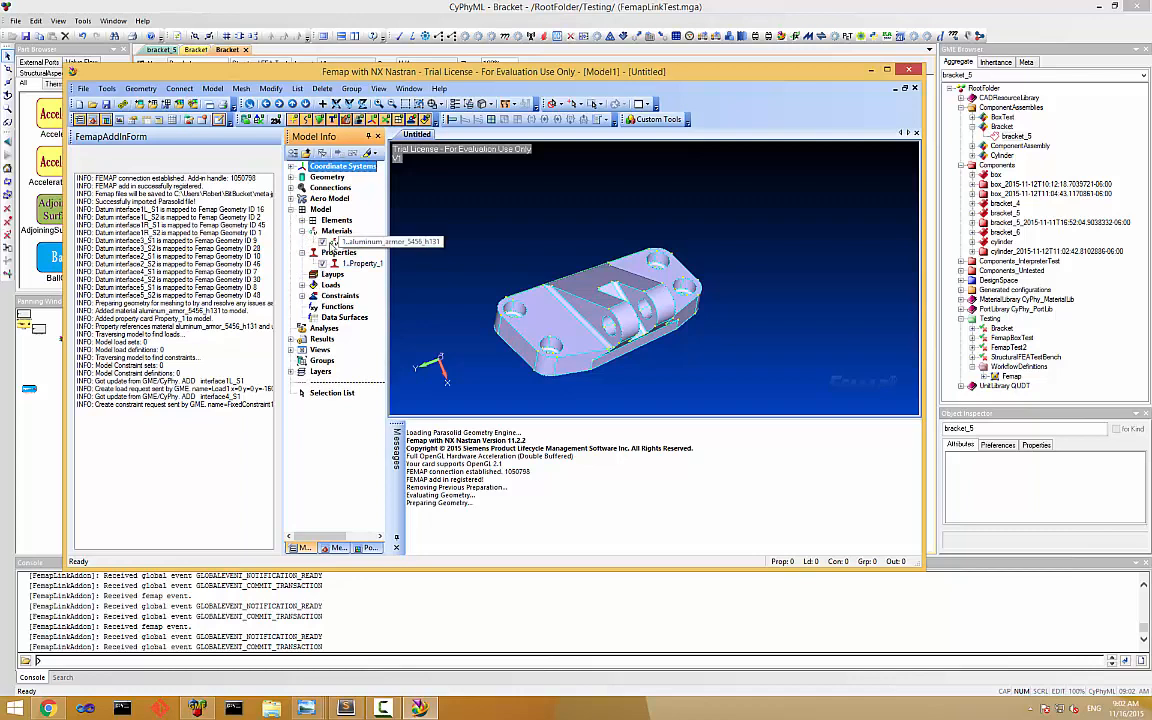
# Inspect the Load1 force definition in the synchronized load set and keep its values.
pyautogui.click(302, 285)
pyautogui.click(313, 296)
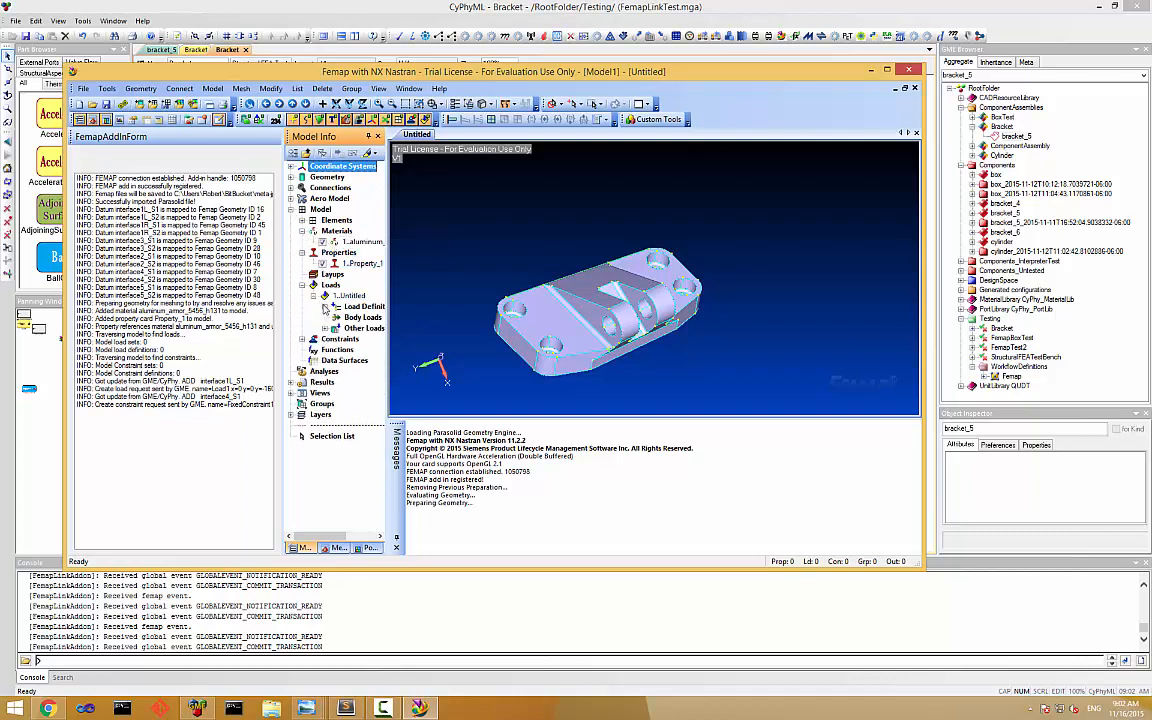
pyautogui.click(324, 306)
pyautogui.rightClick(366, 318)
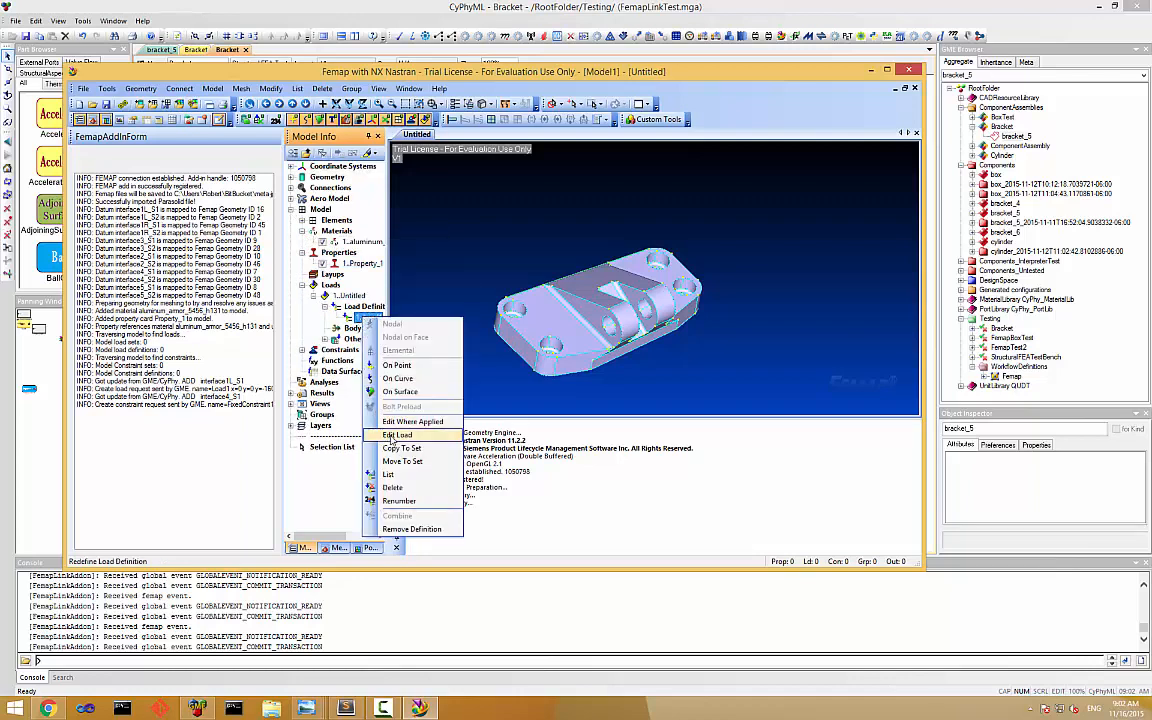
pyautogui.click(397, 434)
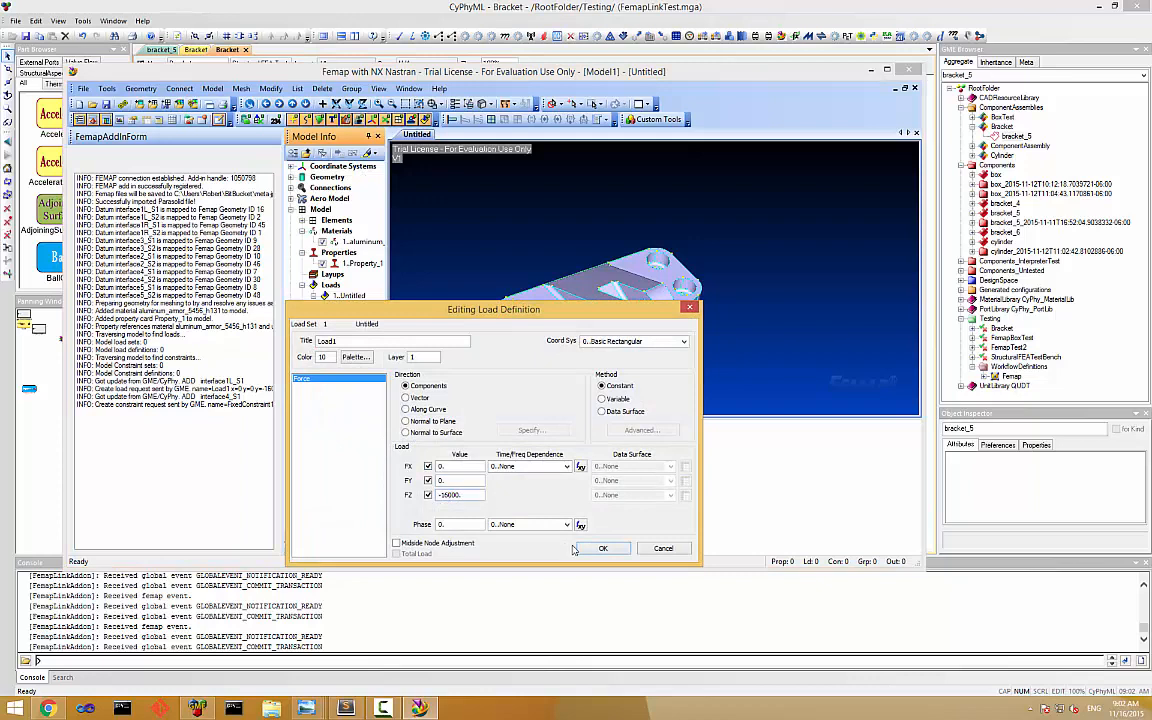
pyautogui.click(601, 548)
# List the FixedConstraint1 definition and check its surface against the interface4_S1 datum mapping in the add-in log.
pyautogui.click(302, 349)
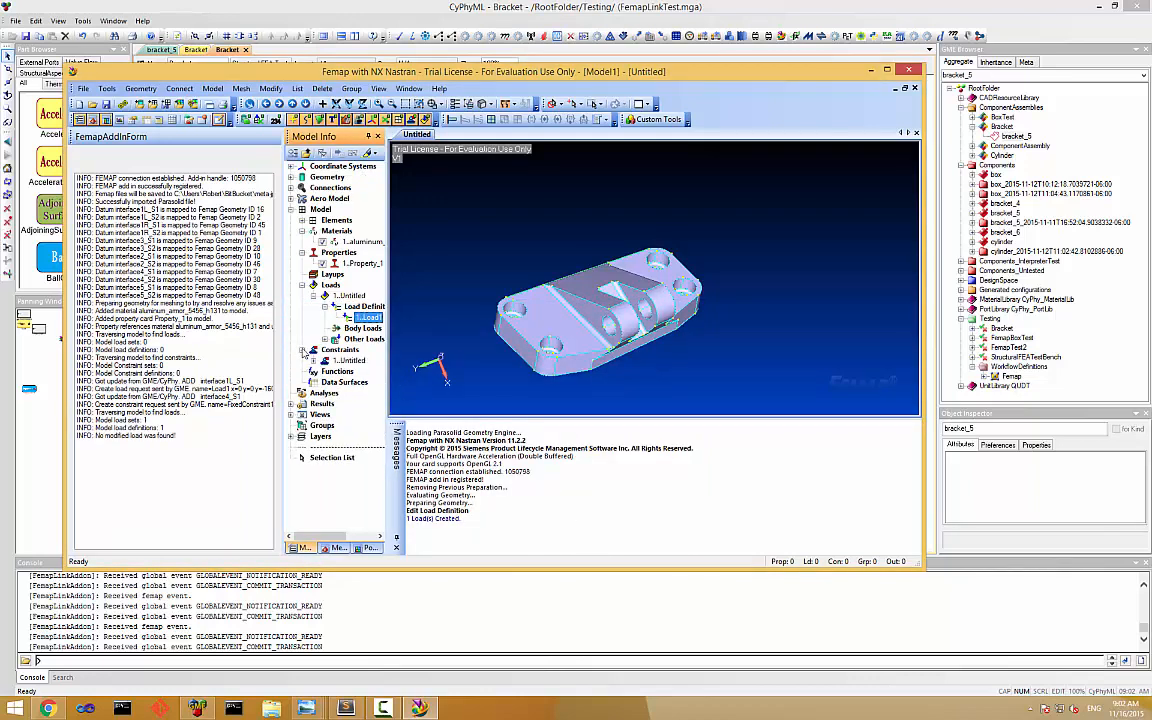
pyautogui.click(313, 360)
pyautogui.click(323, 371)
pyautogui.rightClick(368, 382)
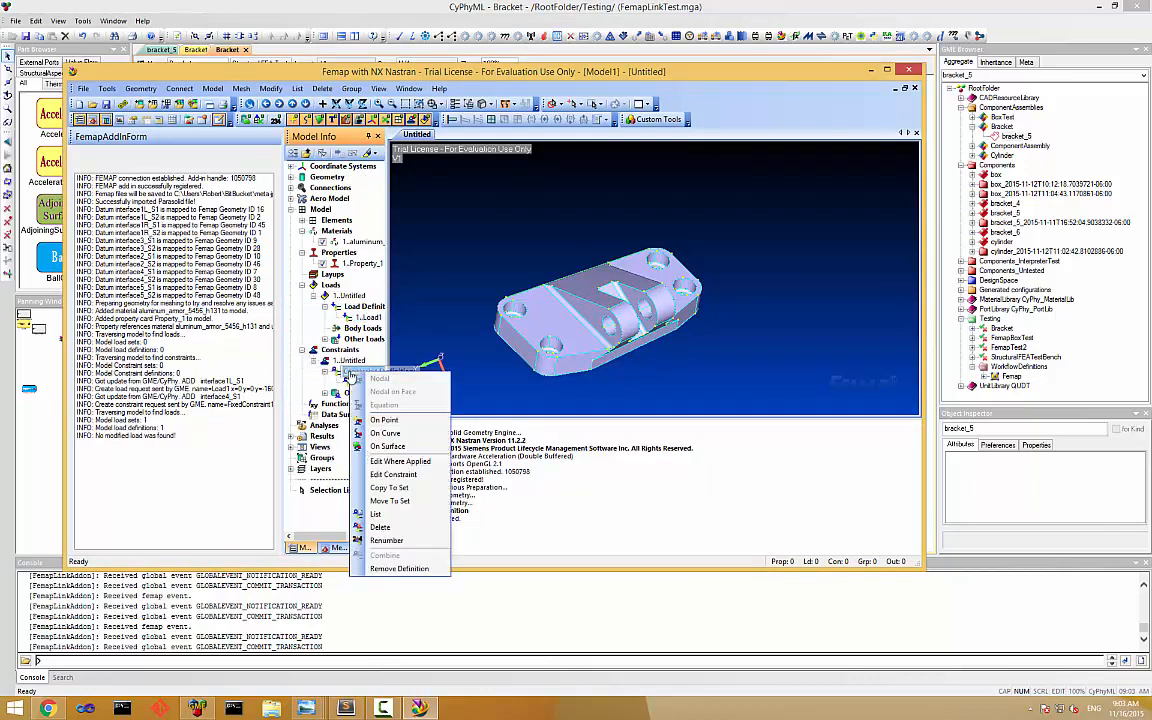
pyautogui.click(393, 518)
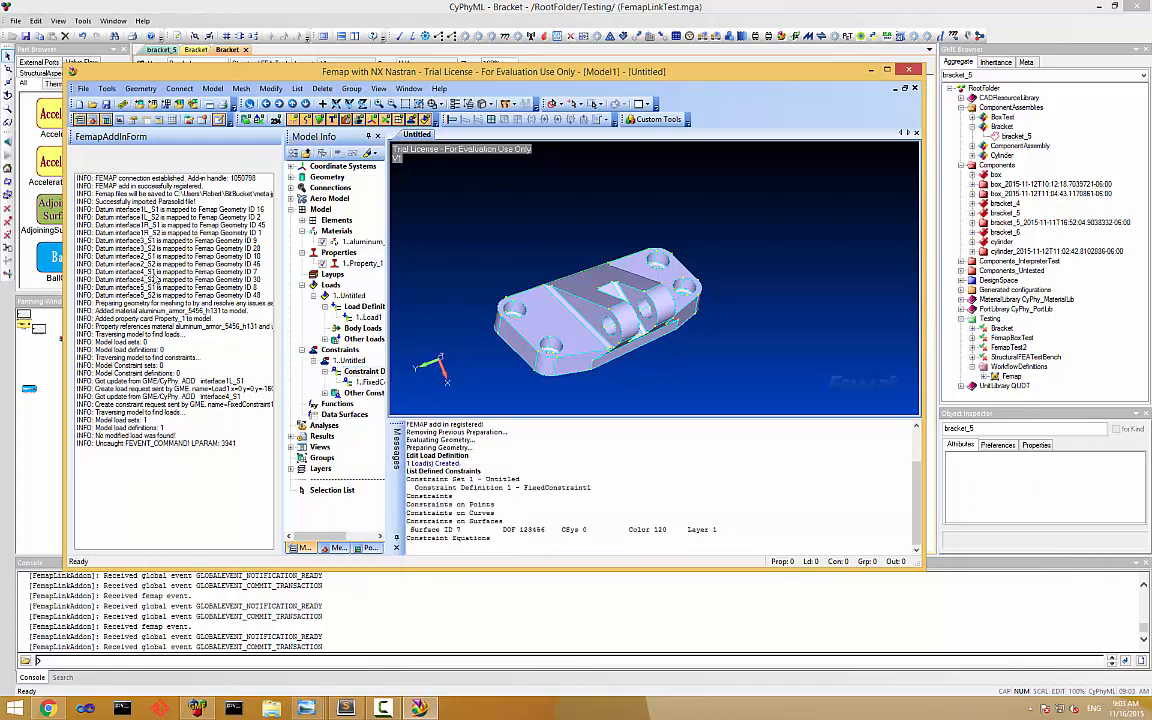
pyautogui.click(183, 272)
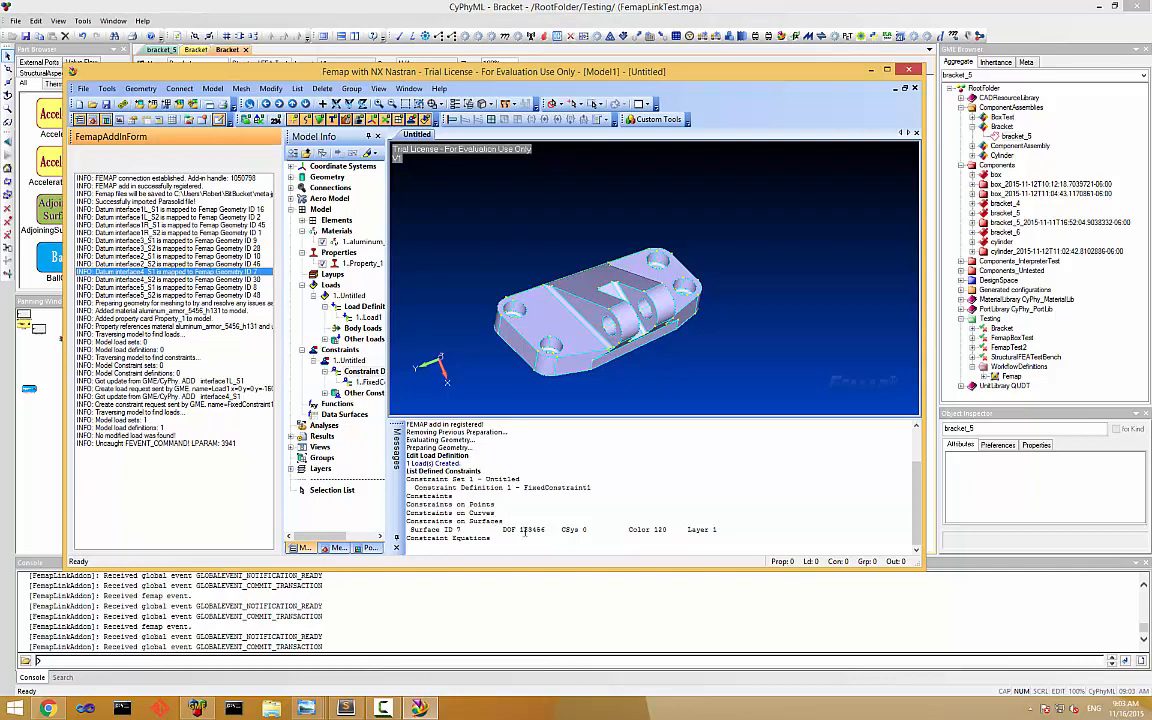